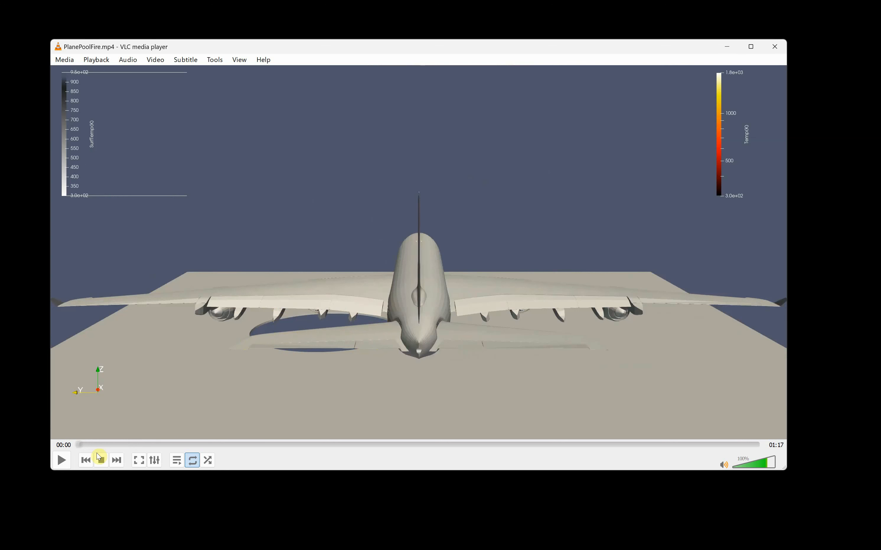
Start playback of the PlanePoolFire.mp4 fire simulation video in VLC
{"action": "left_click", "coordinate": [61, 462]}
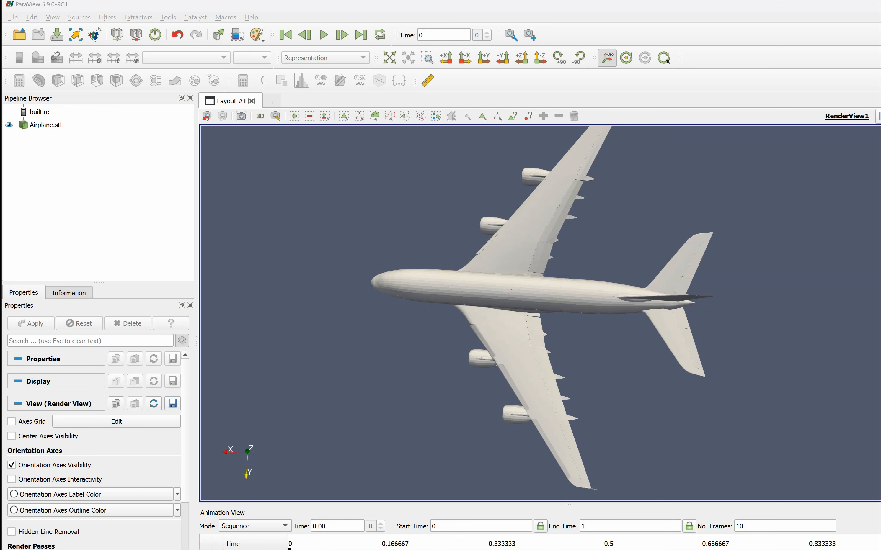
Rotate the airplane and shift it down and left so both wings show at an angle
{"action": "left_click_drag", "start_coordinate": [625, 429], "coordinate": [554, 390]}
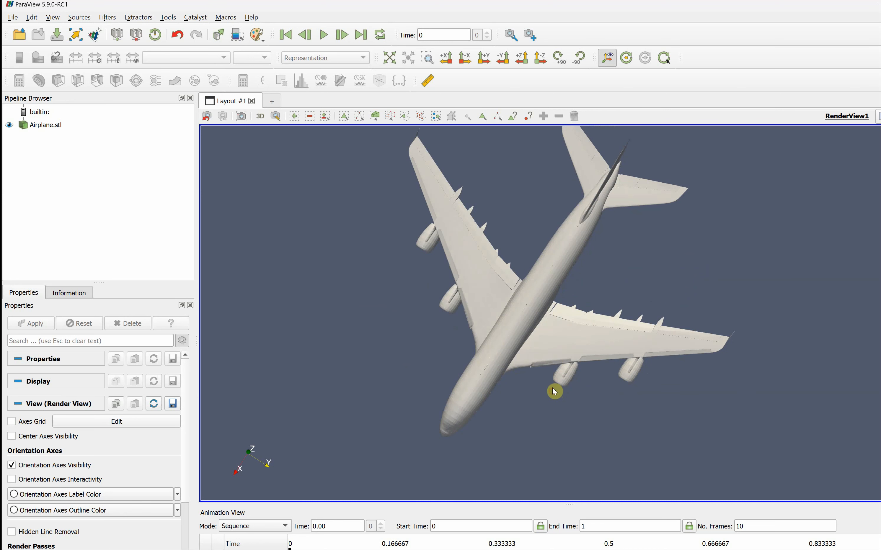
{"action": "middle_click_drag", "start_coordinate": [566, 270], "coordinate": [552, 289]}
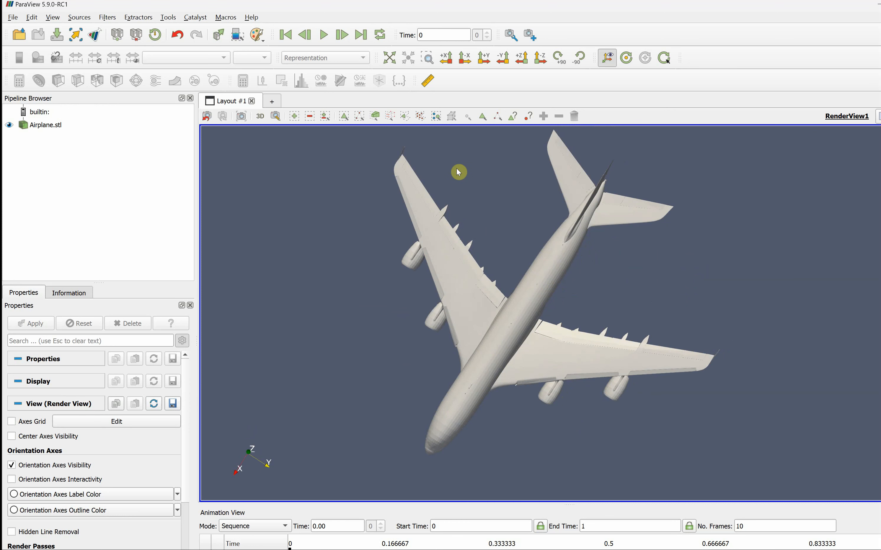
Add a green ruler from wingtip to wingtip, measuring 2981.1 (labelled 2.98e+03)
{"action": "left_click", "coordinate": [428, 82]}
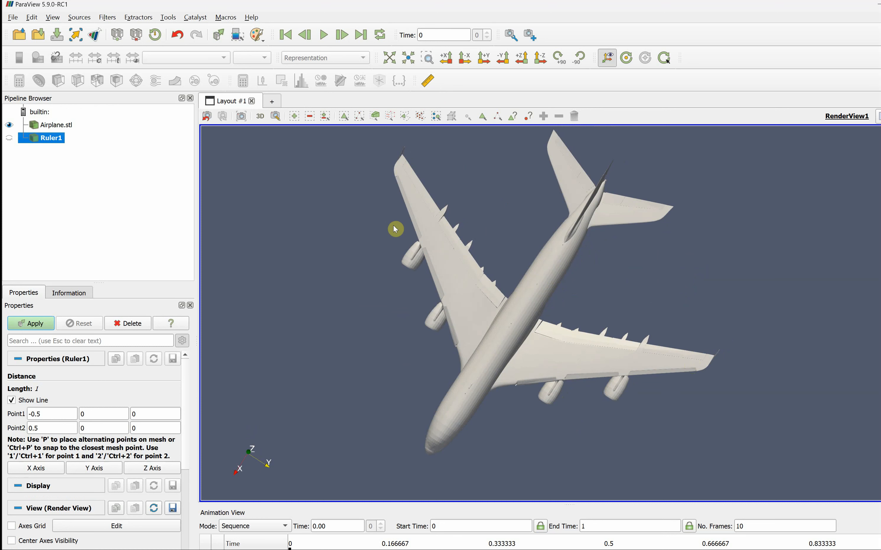
{"action": "key", "text": "p"}
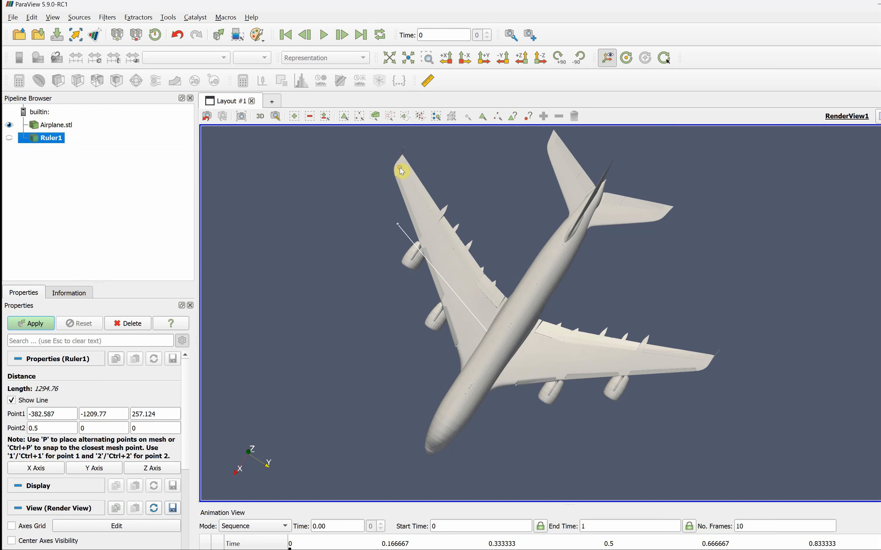
{"action": "key", "text": "p"}
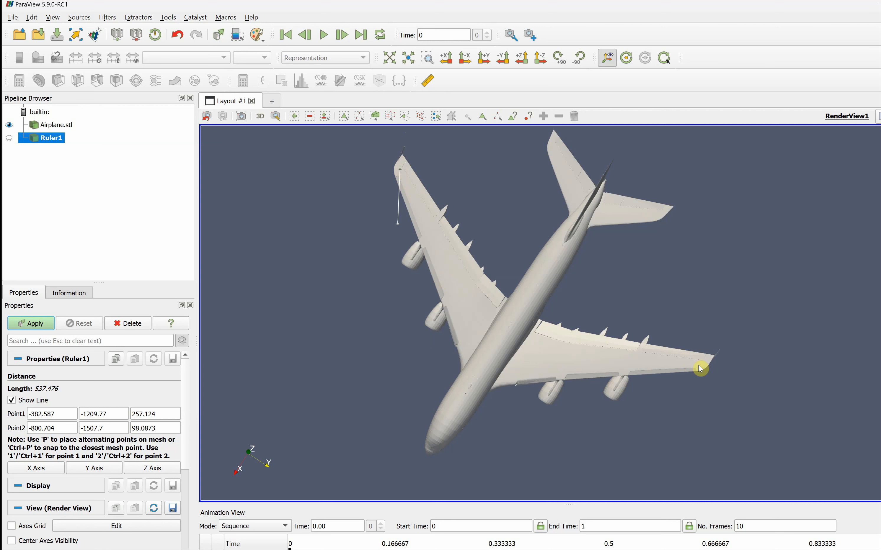
{"action": "key", "text": "p"}
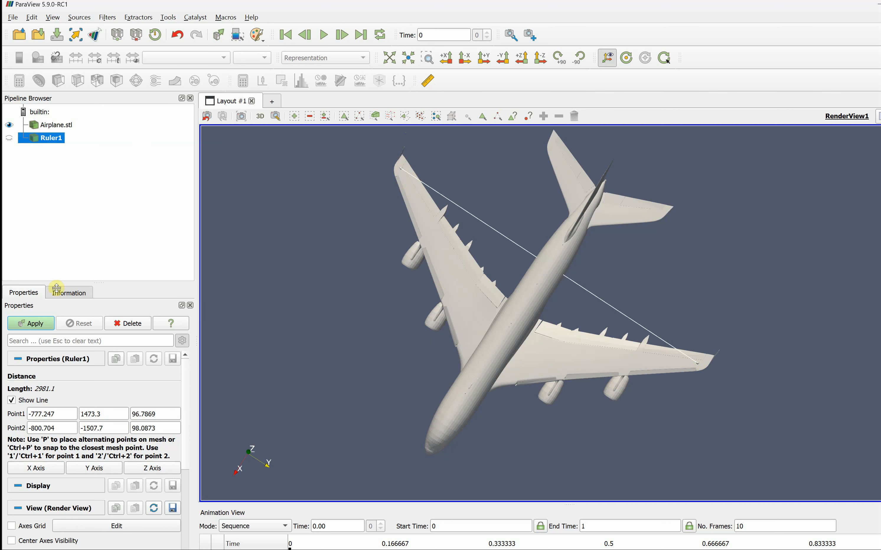
{"action": "left_click", "coordinate": [46, 324]}
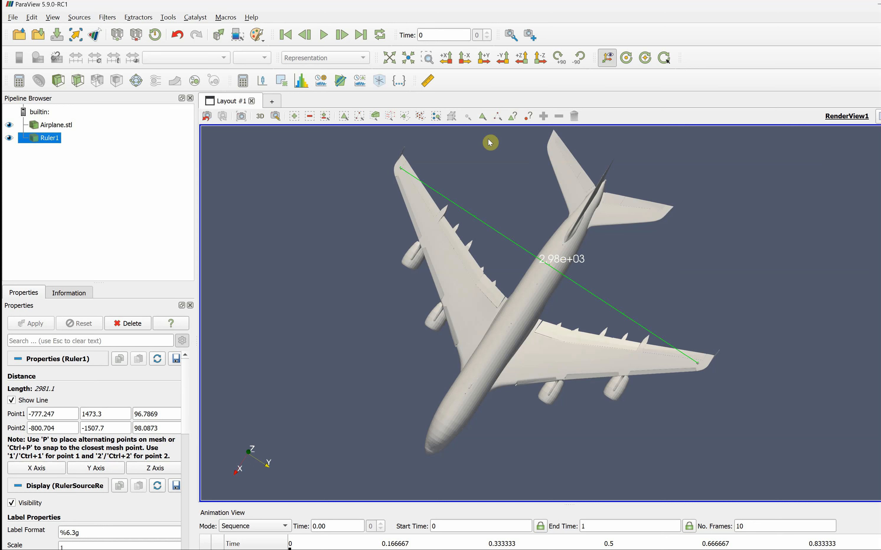
Create Ruler2 with its default points -0.5 to 0.5 and length 1
{"action": "left_click", "coordinate": [428, 82]}
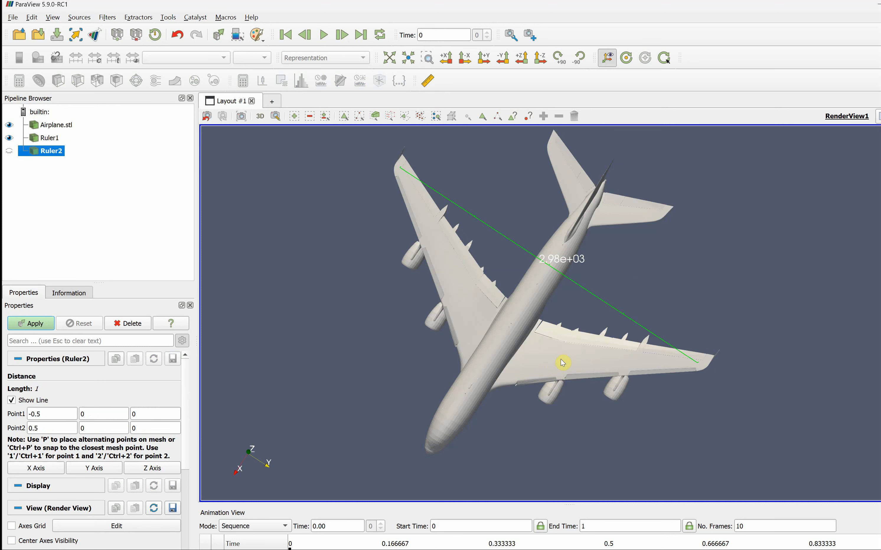
Snap Ruler2's endpoints onto the wing and the underside, giving a length of 521.237
{"action": "key", "text": "p"}
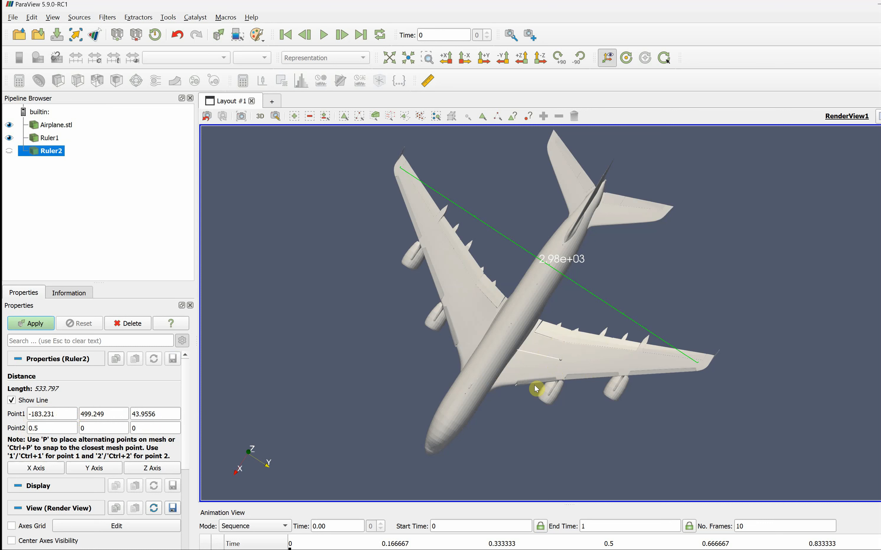
{"action": "left_click_drag", "start_coordinate": [528, 408], "coordinate": [527, 311]}
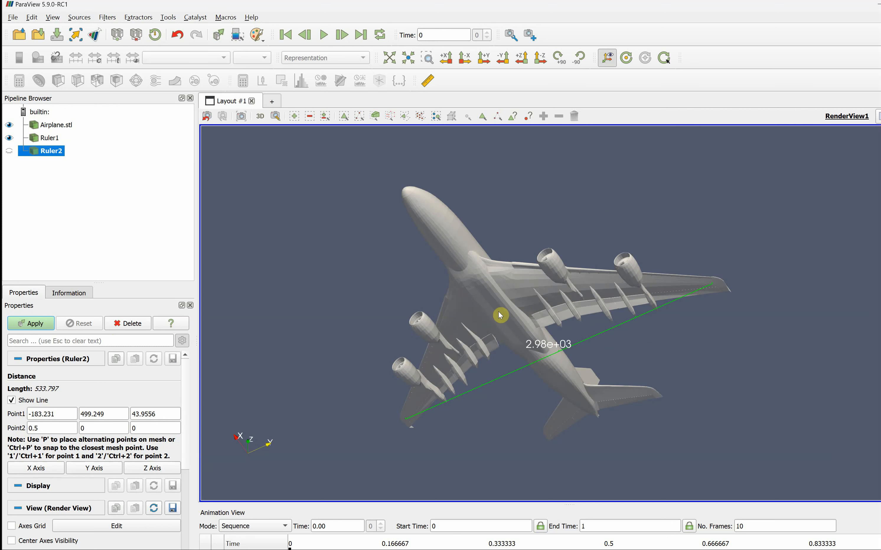
{"action": "key", "text": "p"}
{"action": "mouse_move", "coordinate": [673, 364]}
{"action": "left_mouse_down"}
{"action": "mouse_move", "coordinate": [667, 410]}
{"action": "mouse_move", "coordinate": [672, 352]}
{"action": "mouse_move", "coordinate": [669, 366]}
{"action": "left_mouse_up"}
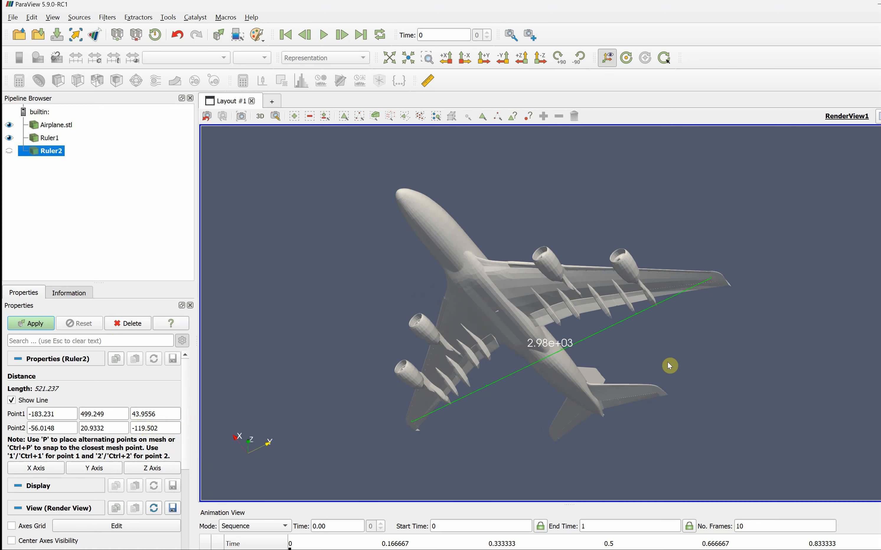
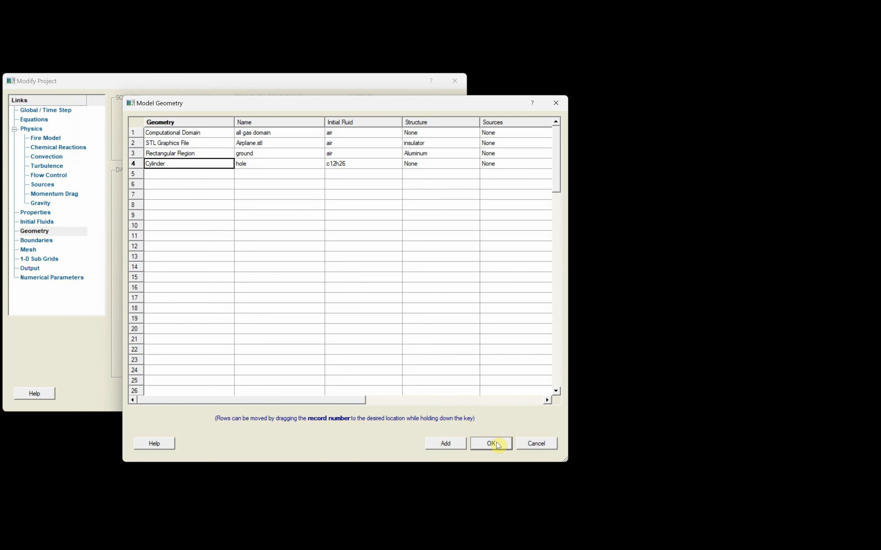
Close the Model Geometry table, keeping the domain, Airplane.stl, ground and hole cylinder entries
{"action": "left_click", "coordinate": [498, 444]}
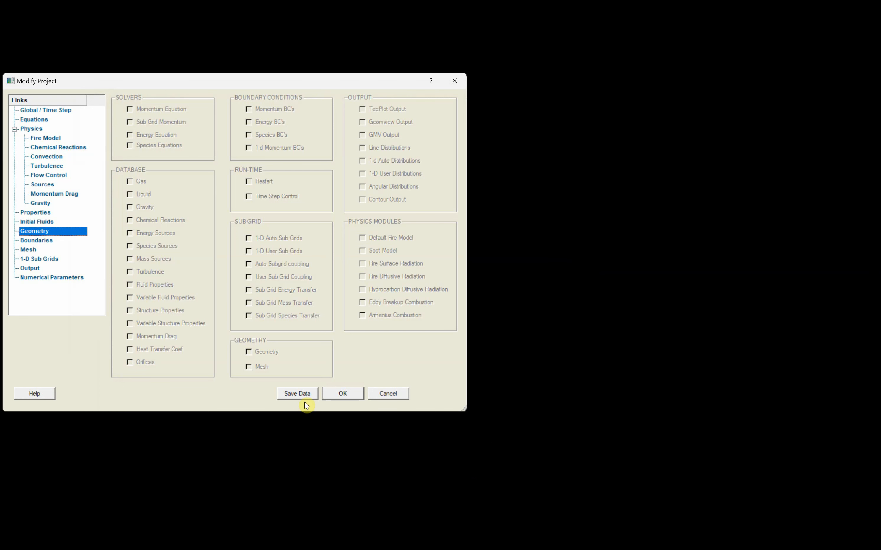
Save the project over C3d.inp in the airplane demo folder and confirm the project settings
{"action": "left_click", "coordinate": [297, 395]}
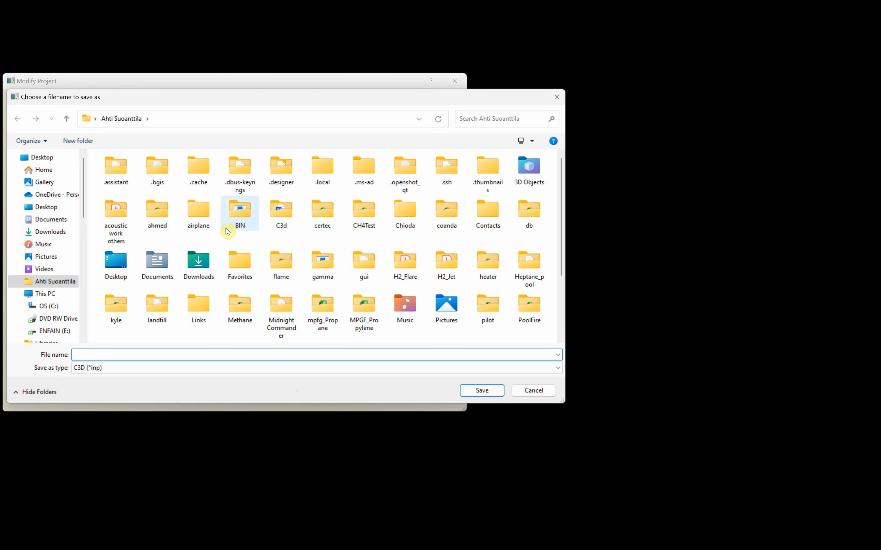
{"action": "double_click", "coordinate": [198, 213]}
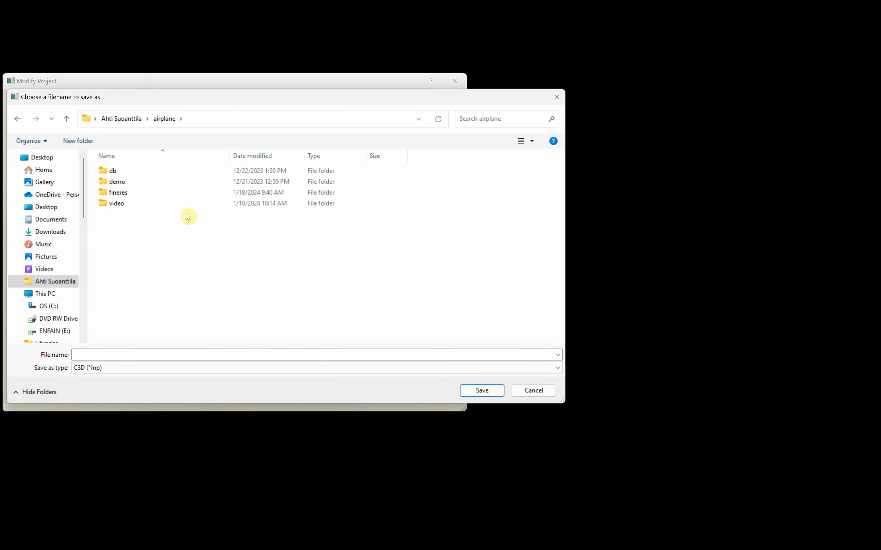
{"action": "left_click", "coordinate": [124, 182]}
{"action": "double_click", "coordinate": [124, 182]}
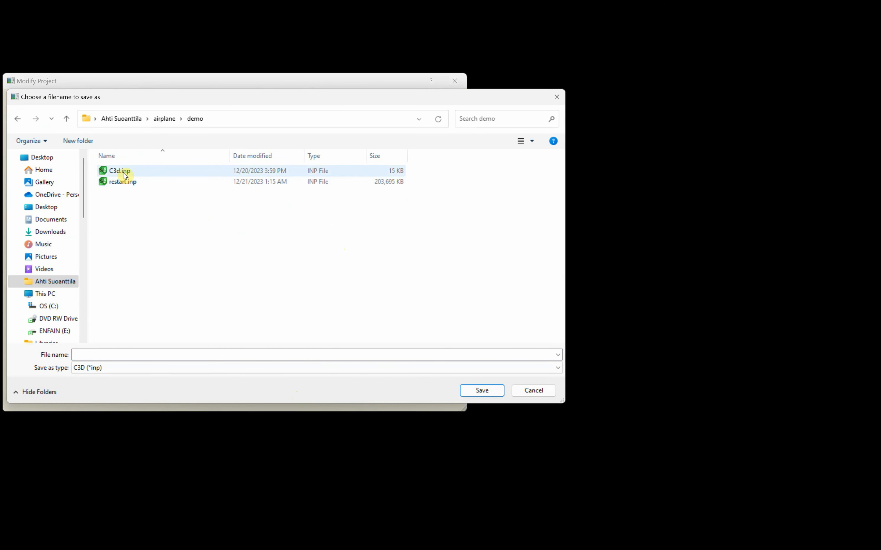
{"action": "left_click", "coordinate": [119, 171]}
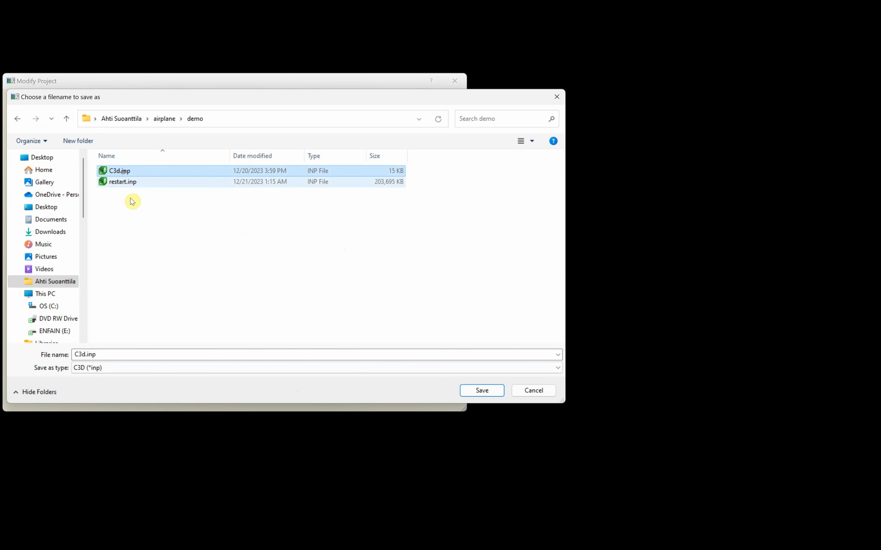
{"action": "left_click", "coordinate": [483, 391]}
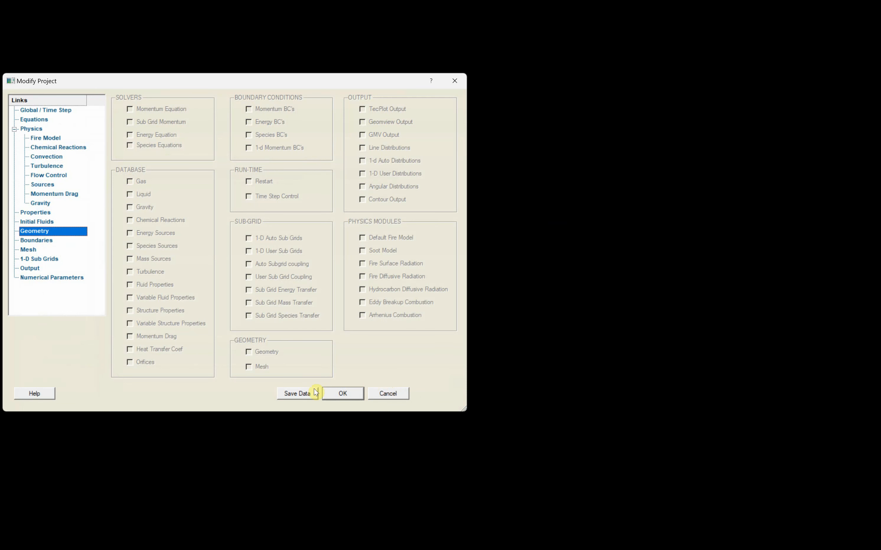
{"action": "left_click", "coordinate": [343, 395]}
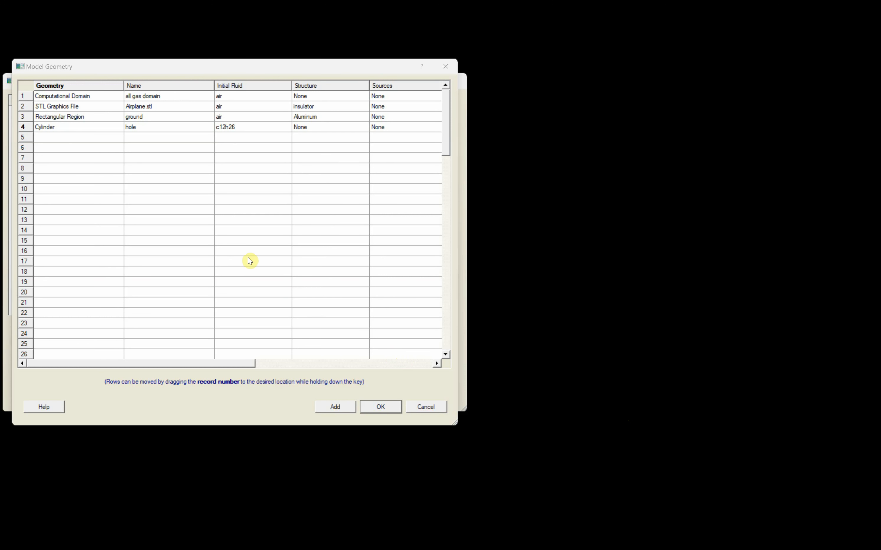
Change the hole cylinder's axis to Z and confirm the geometry table
{"action": "double_click", "coordinate": [75, 131]}
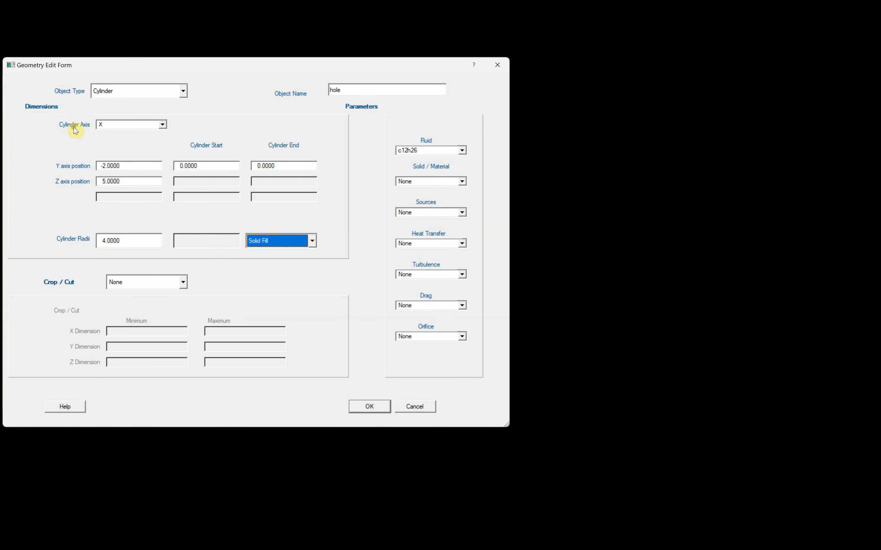
{"action": "left_click", "coordinate": [163, 125]}
{"action": "left_click", "coordinate": [151, 146]}
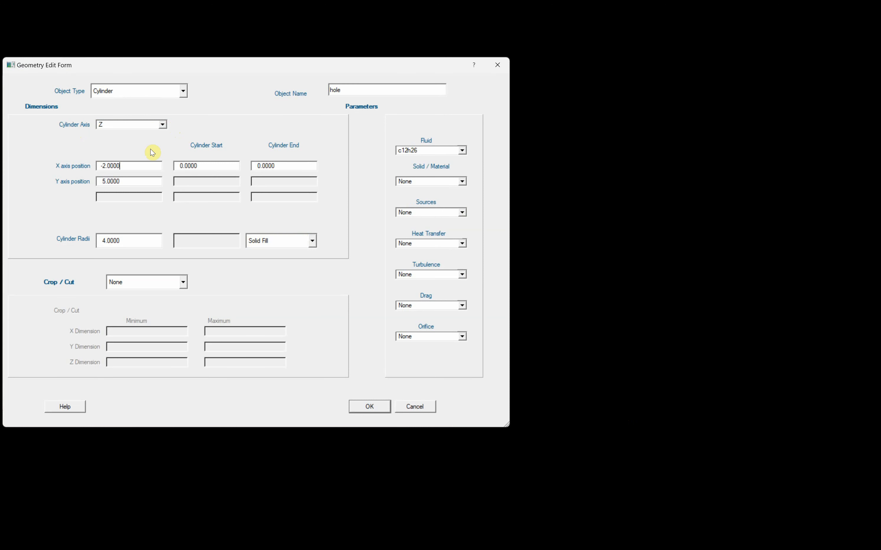
{"action": "left_click", "coordinate": [377, 408]}
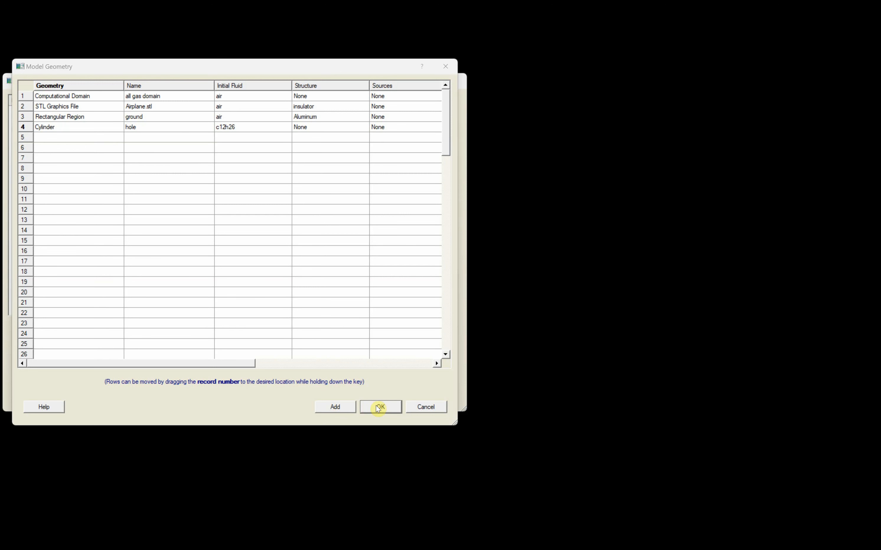
{"action": "left_click", "coordinate": [378, 407]}
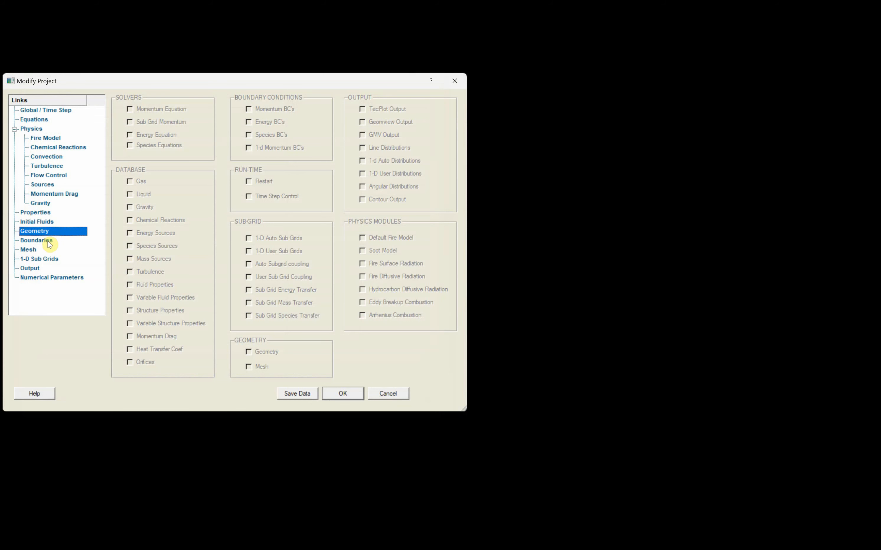
Replace the X-axis scan mesh with a uniform mesh of 50 cells
{"action": "left_click", "coordinate": [29, 250]}
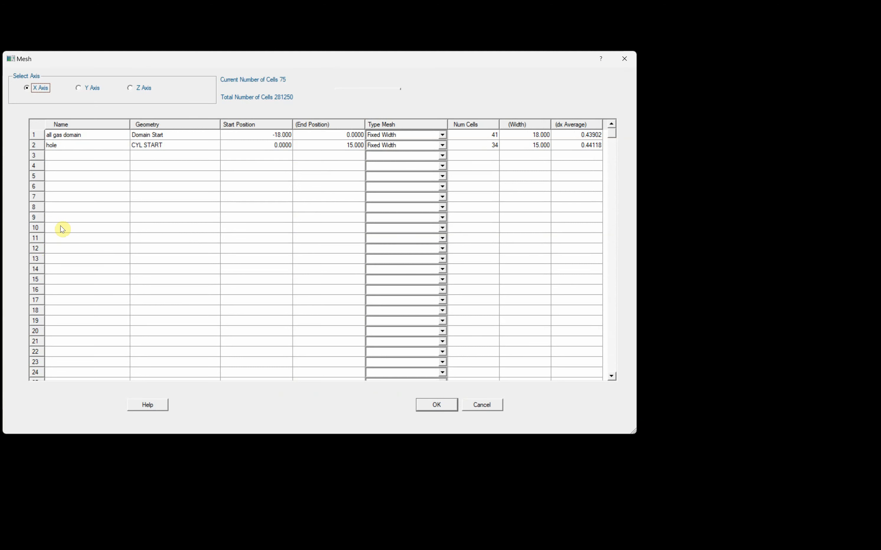
{"action": "left_click", "coordinate": [88, 135]}
{"action": "right_click", "coordinate": [90, 134]}
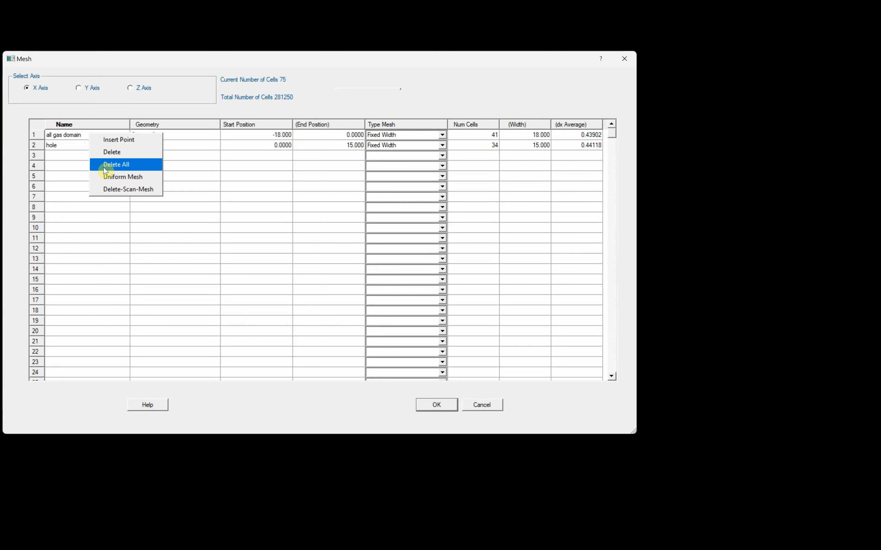
{"action": "left_click", "coordinate": [119, 190]}
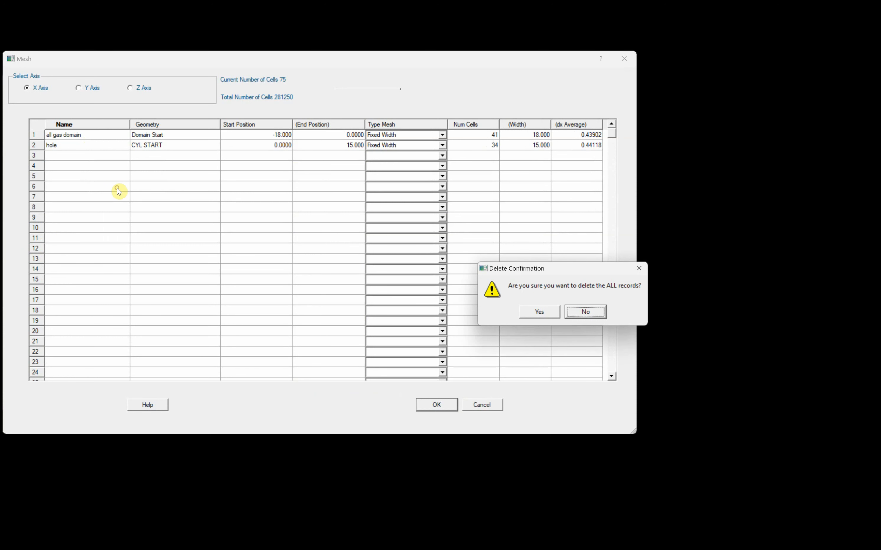
{"action": "left_click", "coordinate": [540, 313]}
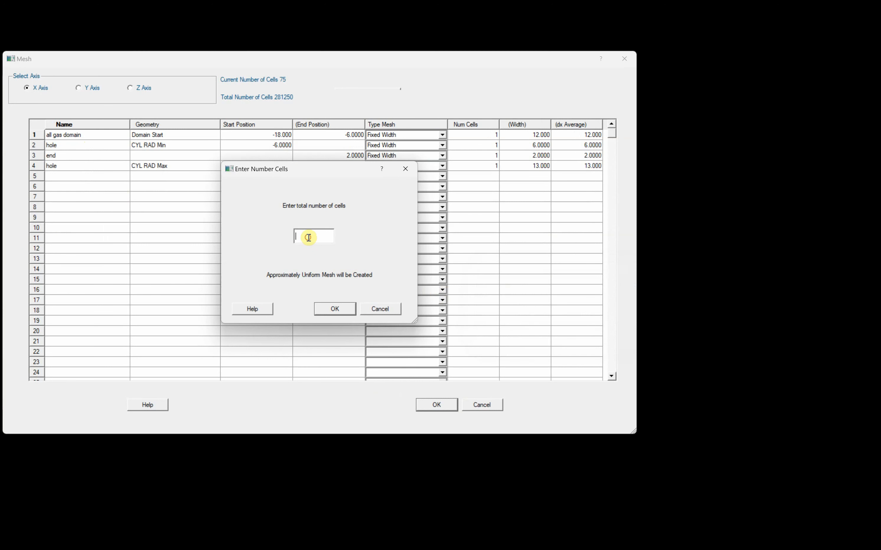
{"action": "type", "text": "50"}
{"action": "left_click", "coordinate": [335, 310]}
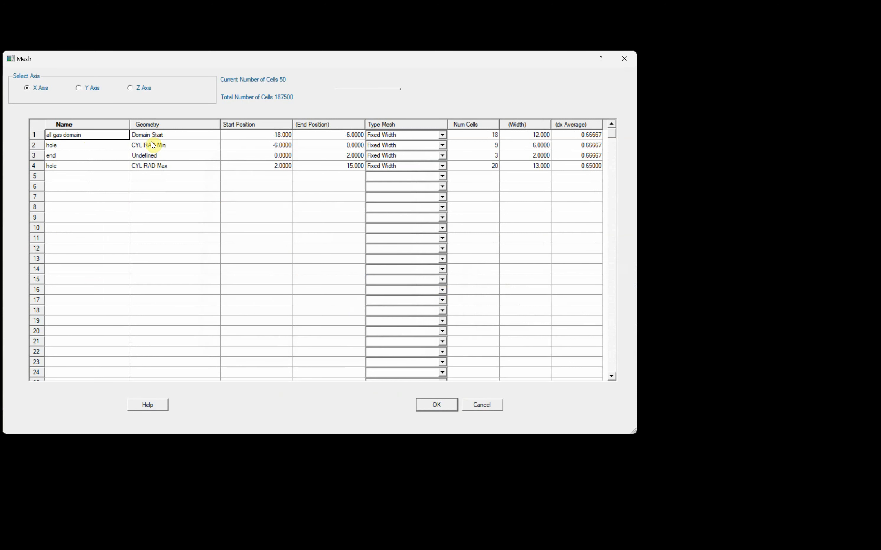
Replace the Y-axis scan mesh with a uniform mesh of 50 cells
{"action": "left_click", "coordinate": [83, 92]}
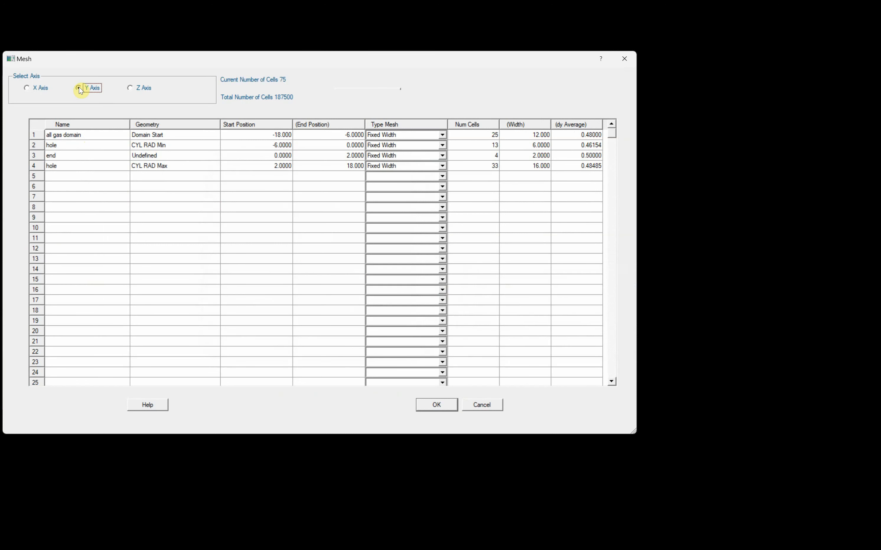
{"action": "right_click", "coordinate": [94, 137]}
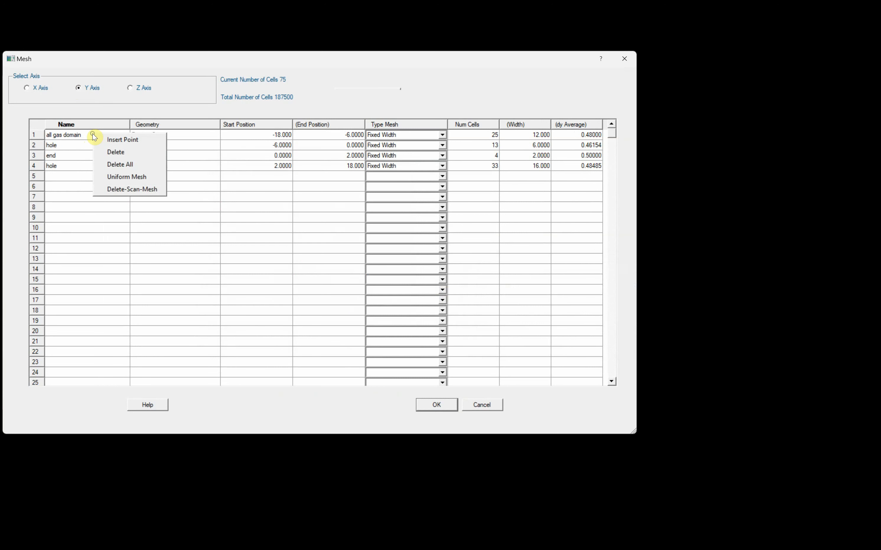
{"action": "left_click", "coordinate": [119, 187]}
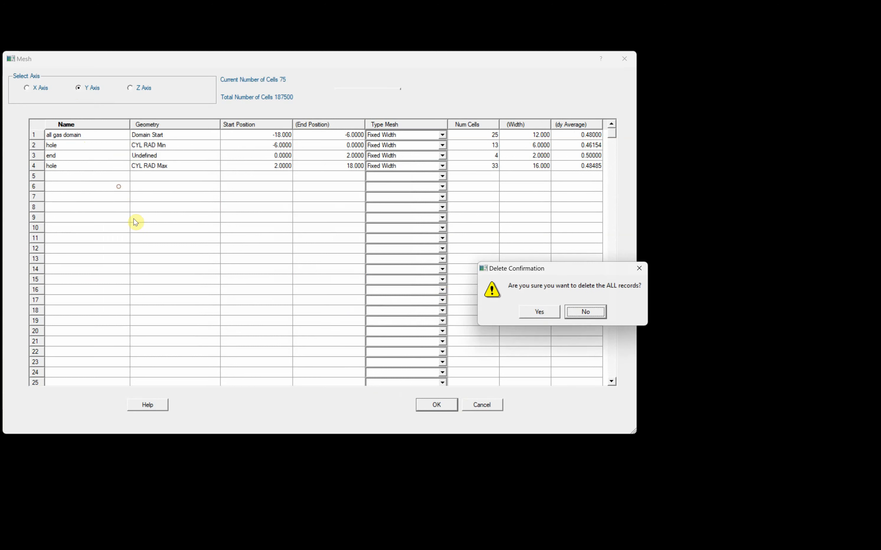
{"action": "left_click", "coordinate": [544, 315]}
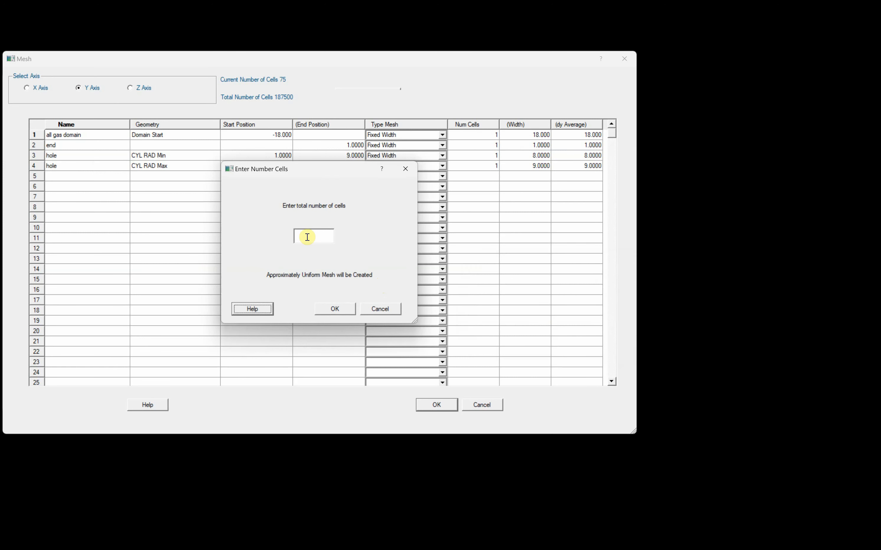
{"action": "left_click", "coordinate": [307, 237]}
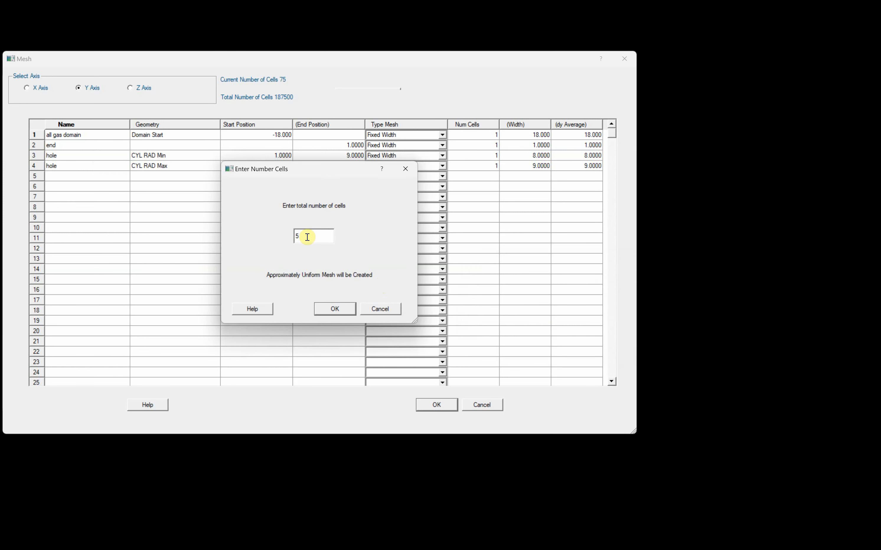
{"action": "left_click", "coordinate": [345, 310]}
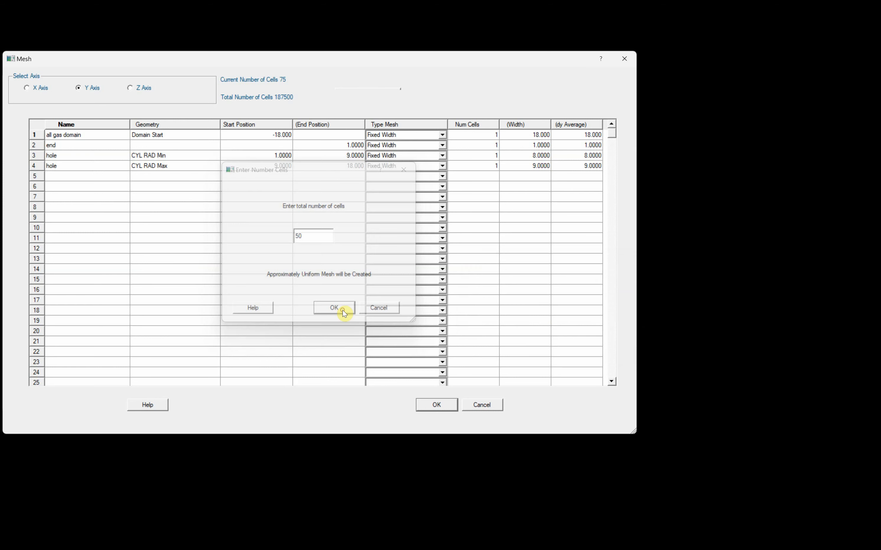
Replace the Z-axis scan mesh with a uniform mesh, giving 48 cells, and accept the mesh
{"action": "left_click", "coordinate": [130, 88]}
{"action": "right_click", "coordinate": [138, 137]}
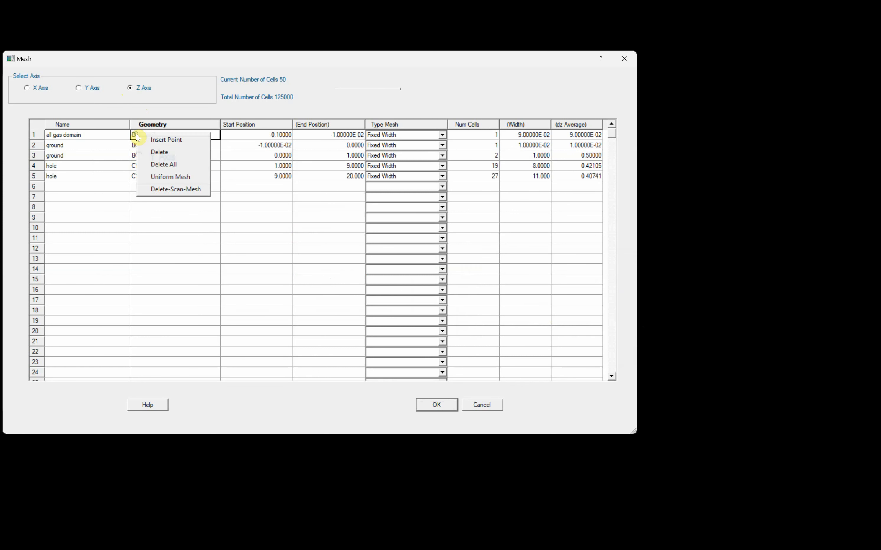
{"action": "left_click", "coordinate": [165, 189]}
{"action": "left_click", "coordinate": [540, 312]}
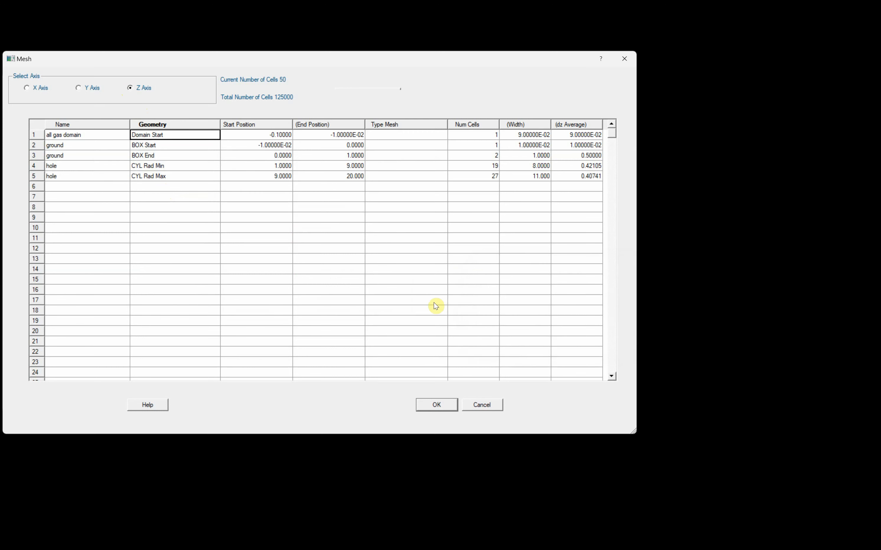
{"action": "left_click", "coordinate": [305, 236]}
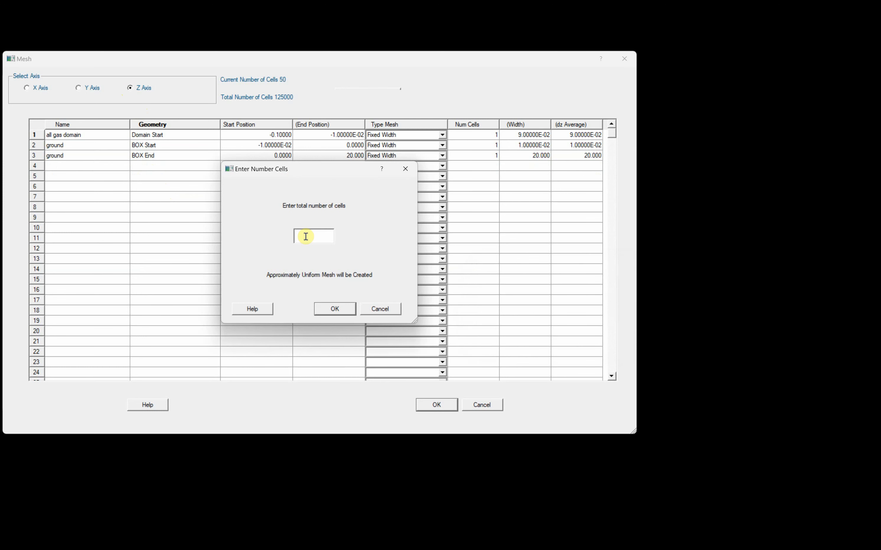
{"action": "key", "text": "Return"}
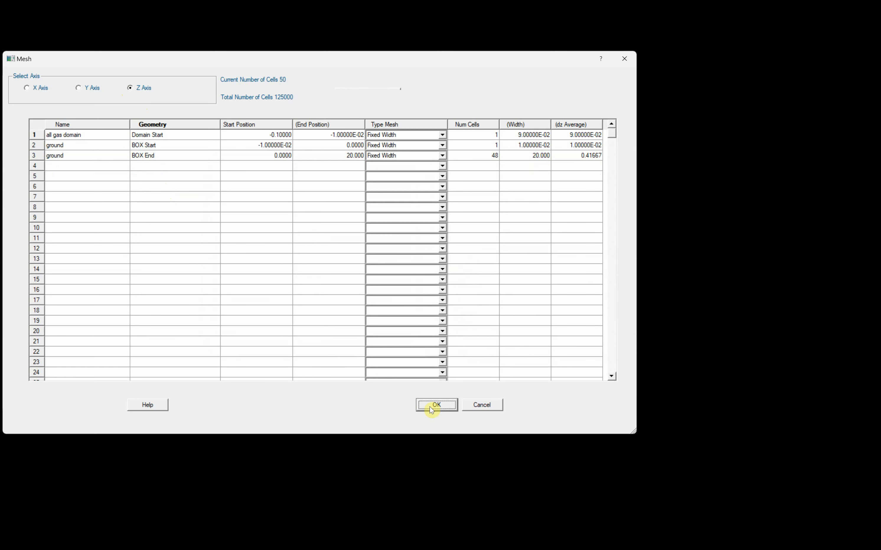
{"action": "left_click", "coordinate": [441, 409]}
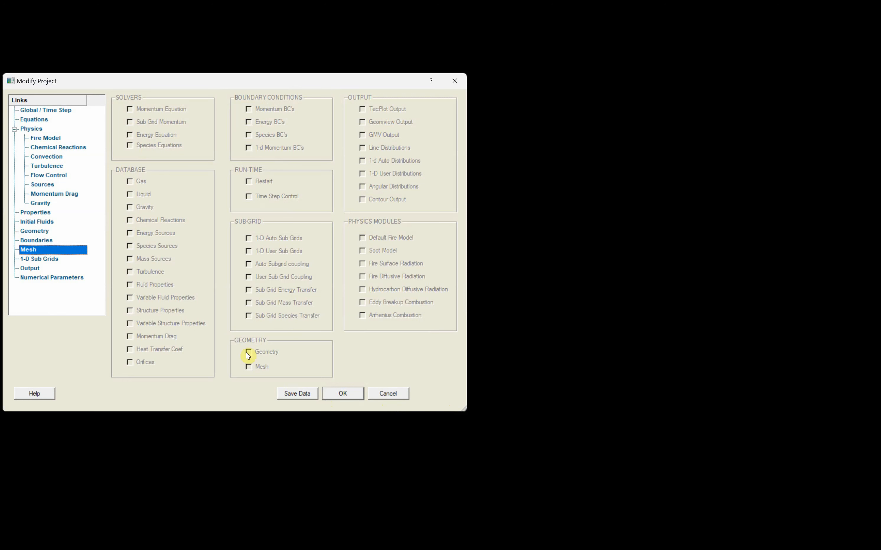
Save the updated project over C3d.inp and confirm the project settings
{"action": "left_click", "coordinate": [298, 395]}
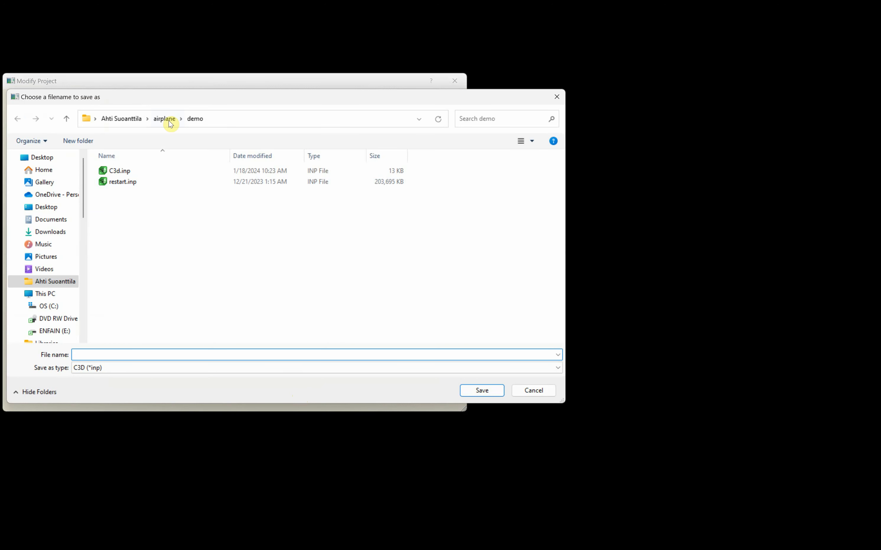
{"action": "left_click", "coordinate": [121, 172]}
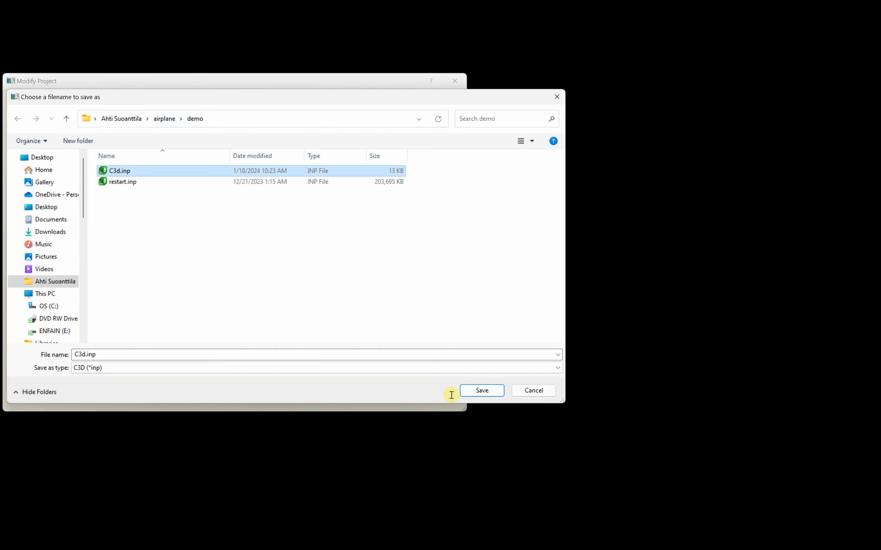
{"action": "left_click", "coordinate": [484, 390]}
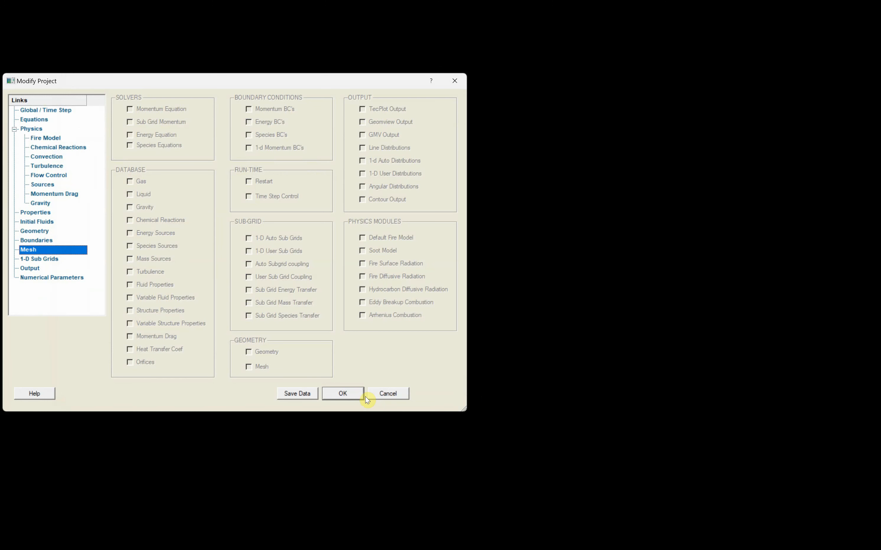
{"action": "left_click", "coordinate": [343, 393]}
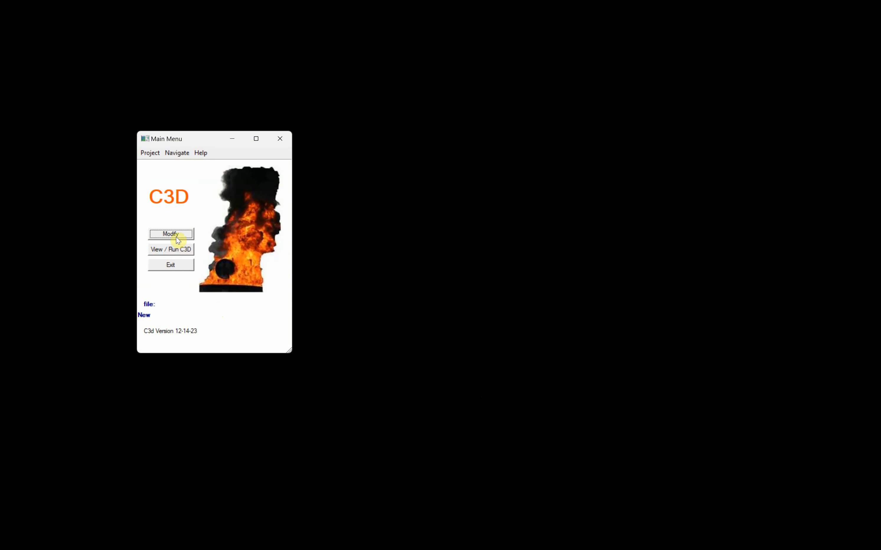
Save the project as C3d.inp again when the run window requires it
{"action": "left_click", "coordinate": [176, 251]}
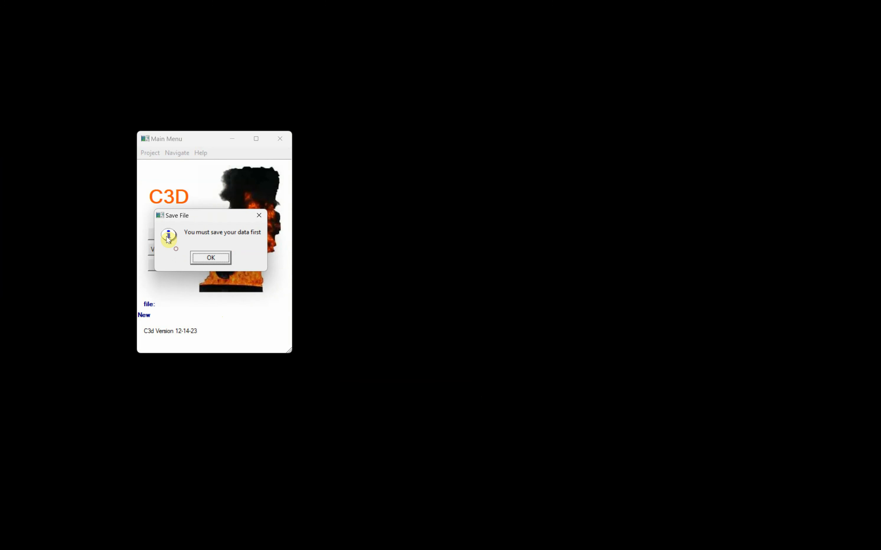
{"action": "left_click", "coordinate": [217, 259]}
{"action": "left_click", "coordinate": [255, 228]}
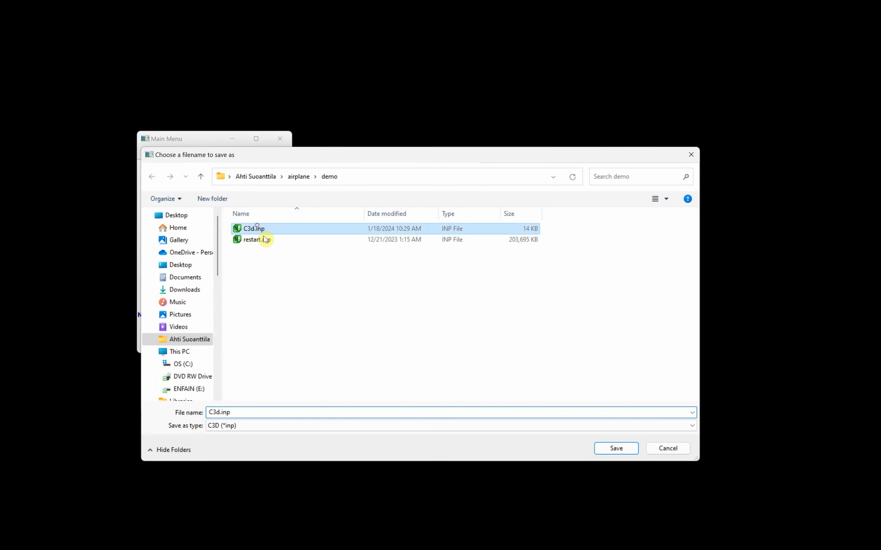
{"action": "left_click", "coordinate": [618, 449]}
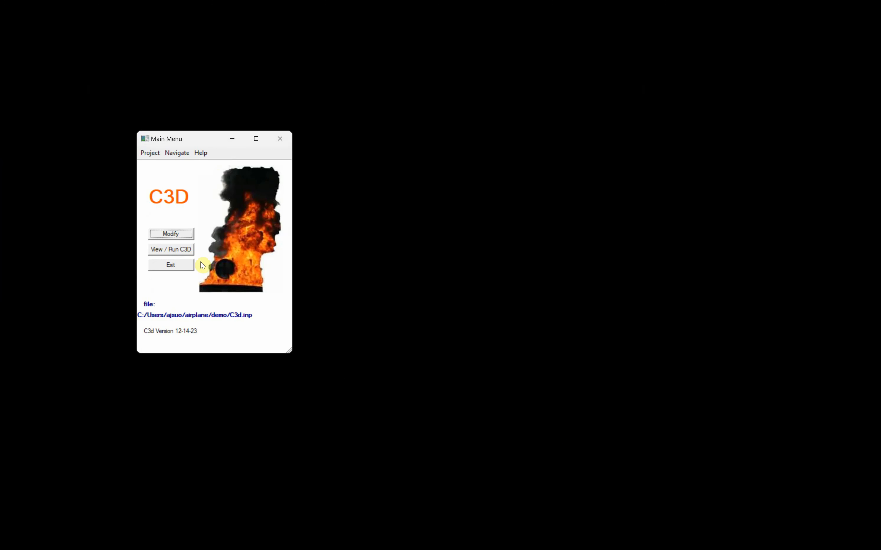
Run the C3D simulation to completion and acknowledge the process-finished message
{"action": "left_click", "coordinate": [174, 249]}
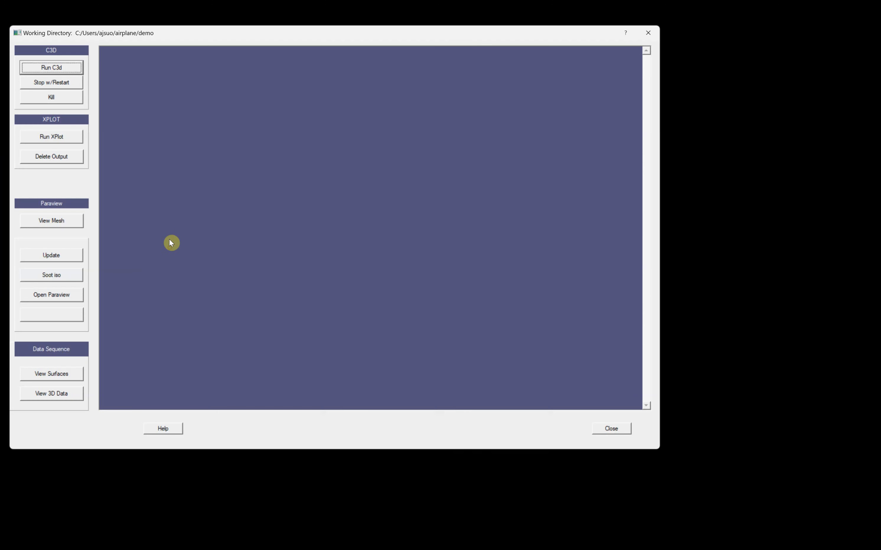
{"action": "left_click", "coordinate": [60, 68]}
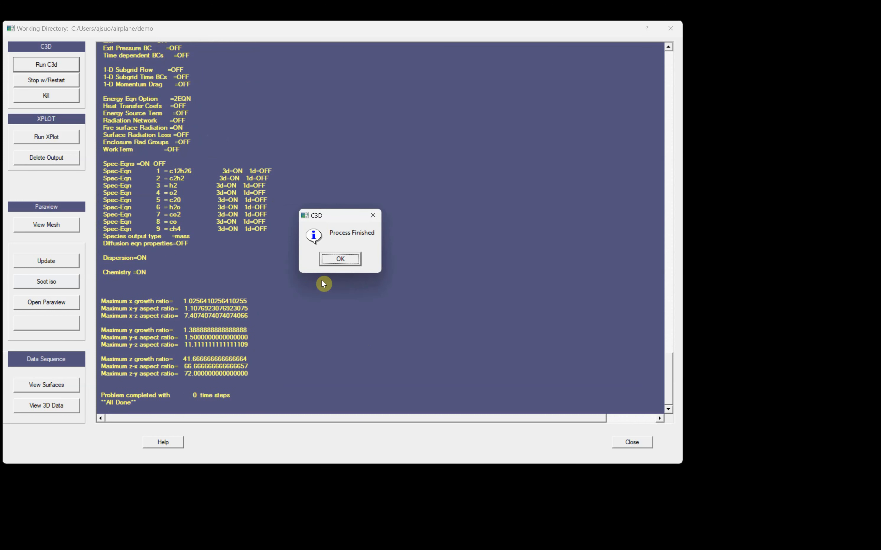
{"action": "left_click", "coordinate": [341, 260]}
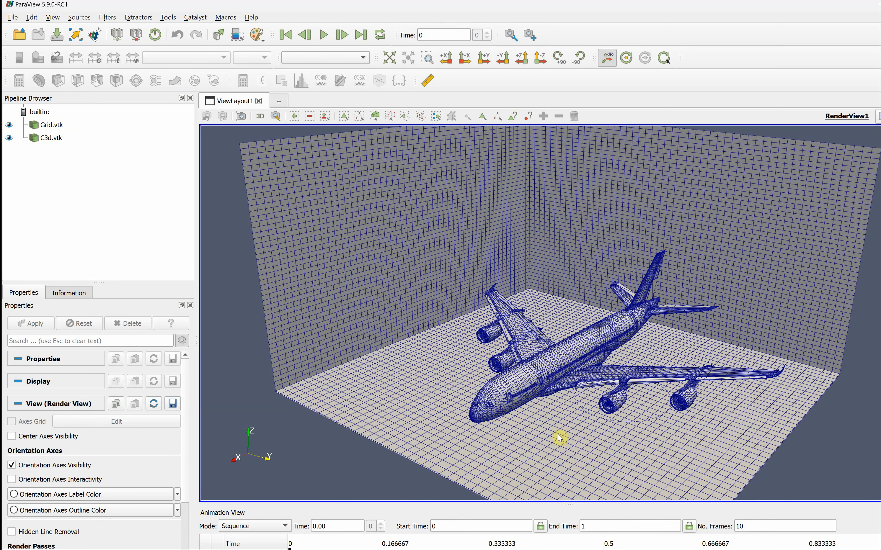
Orbit around the meshed airplane, hiding and then re-showing the Grid.vtk walls
{"action": "left_click_drag", "start_coordinate": [558, 434], "coordinate": [556, 423]}
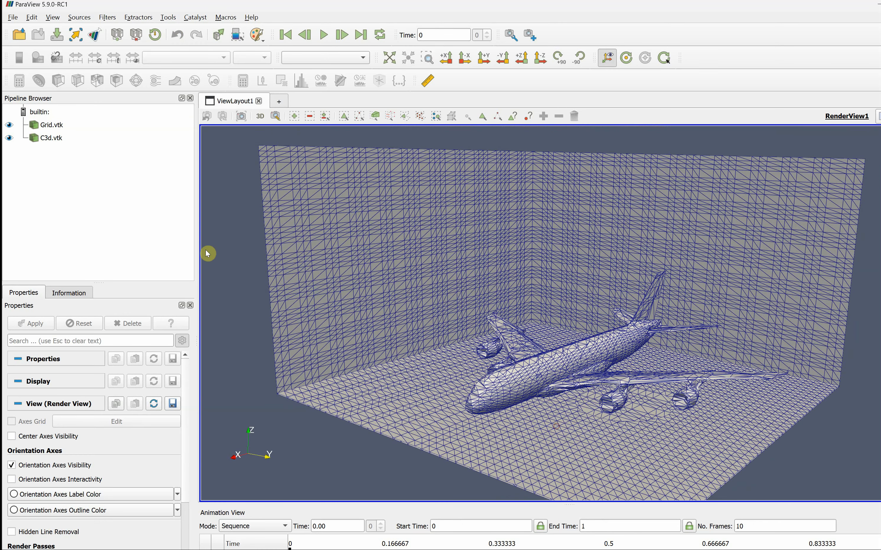
{"action": "left_click", "coordinate": [10, 125]}
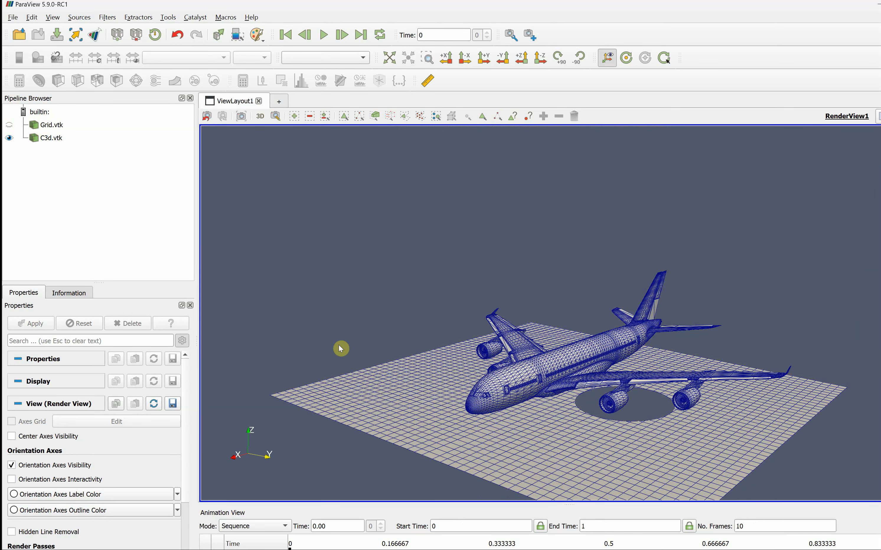
{"action": "left_click_drag", "start_coordinate": [559, 440], "coordinate": [551, 417]}
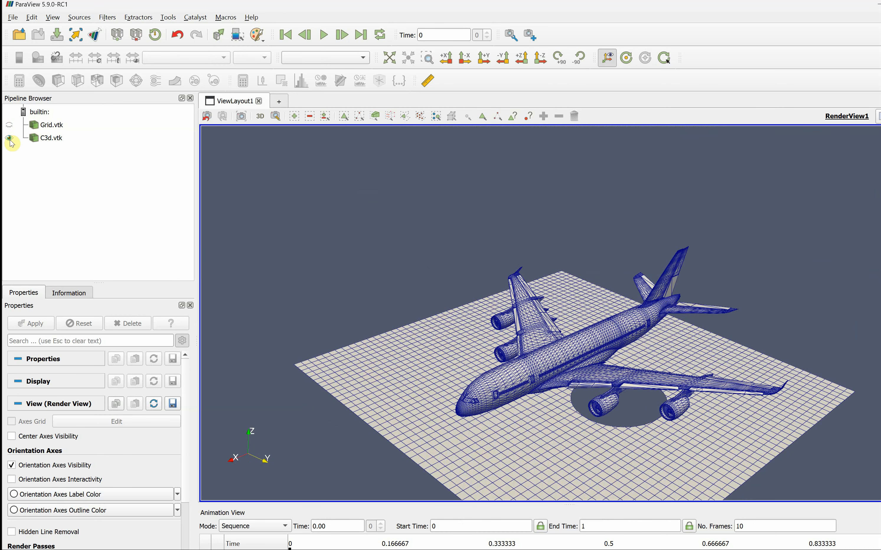
{"action": "left_click", "coordinate": [9, 125]}
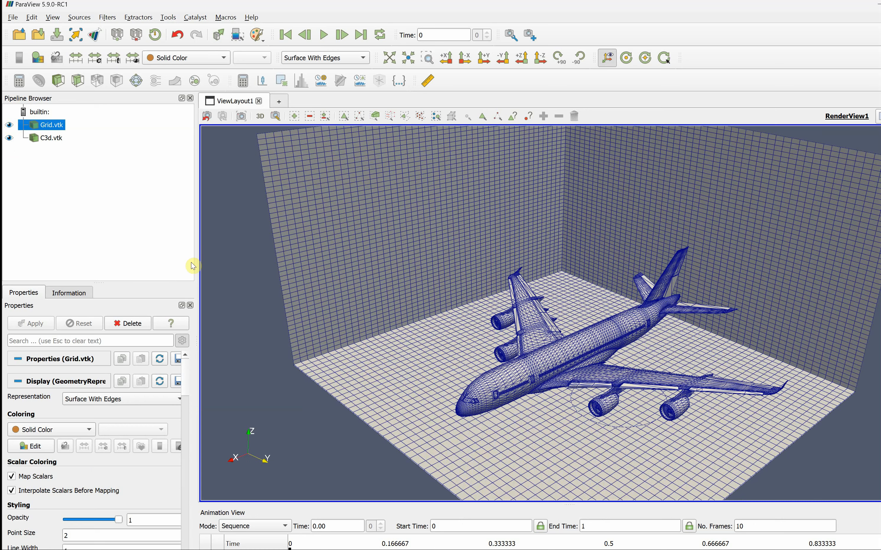
{"action": "left_click_drag", "start_coordinate": [507, 411], "coordinate": [360, 356]}
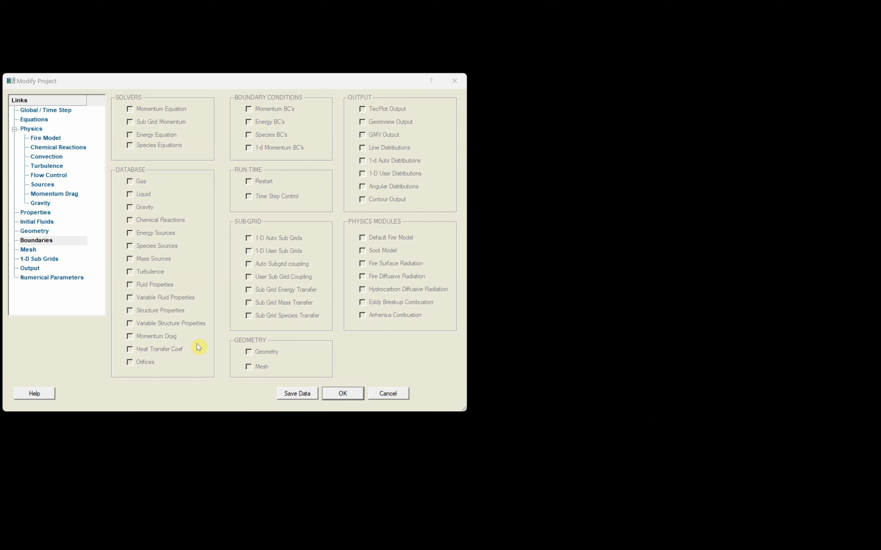
Open the boundary condition table and review rows 1 and 2 without changing them
{"action": "left_click_drag", "start_coordinate": [198, 84], "coordinate": [263, 130]}
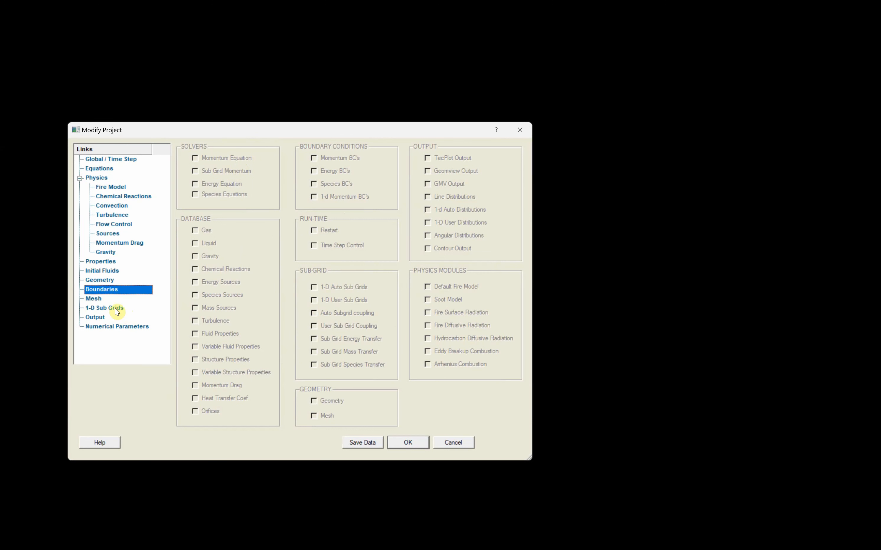
{"action": "double_click", "coordinate": [94, 289]}
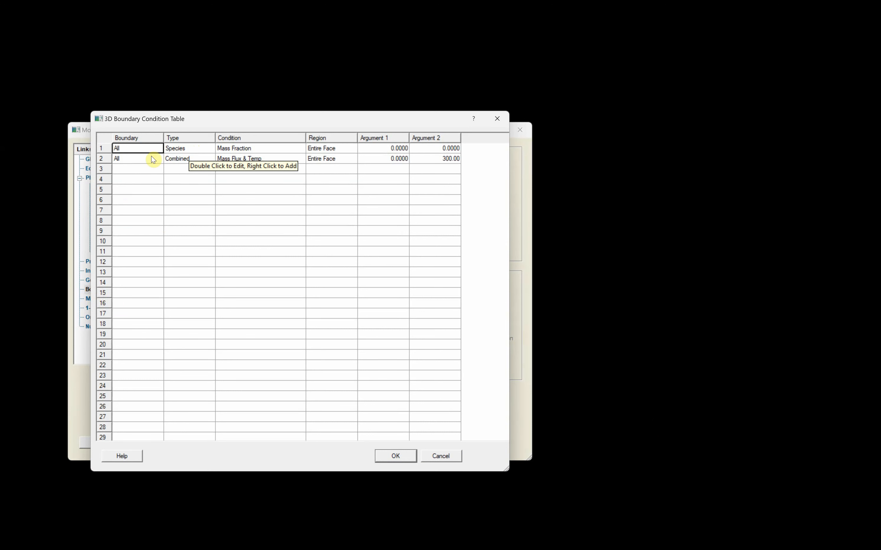
{"action": "double_click", "coordinate": [192, 151]}
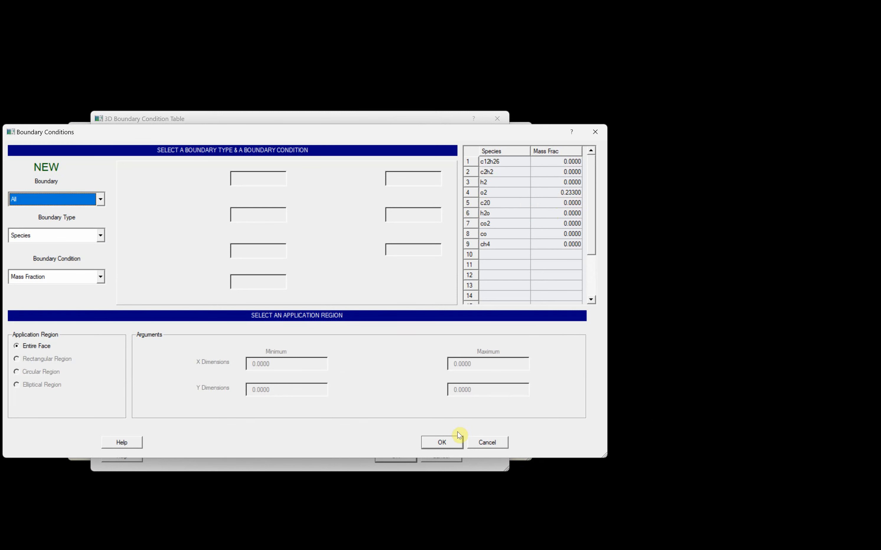
{"action": "left_click", "coordinate": [442, 442]}
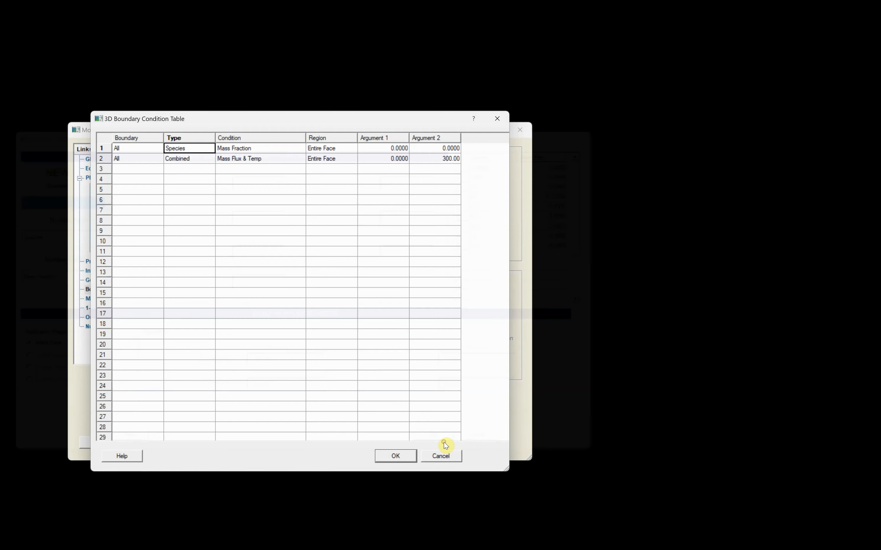
{"action": "double_click", "coordinate": [226, 158]}
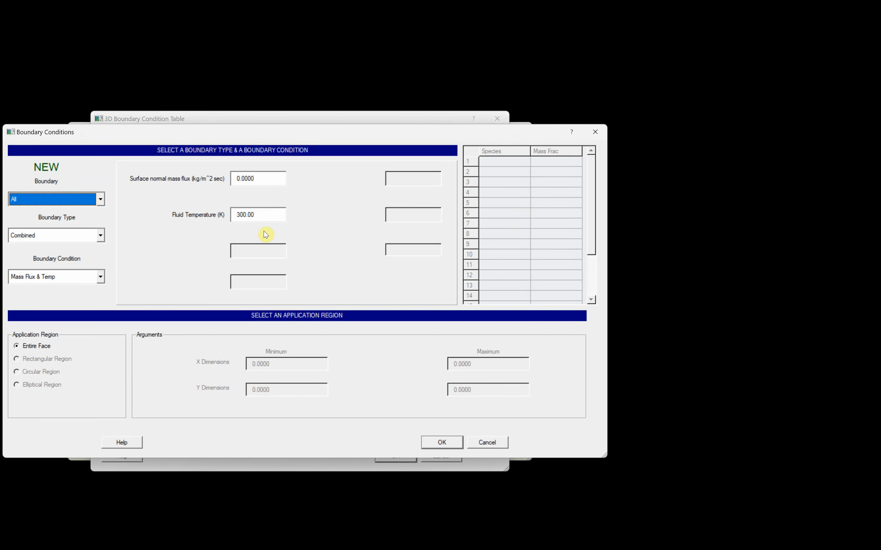
{"action": "left_click", "coordinate": [445, 442]}
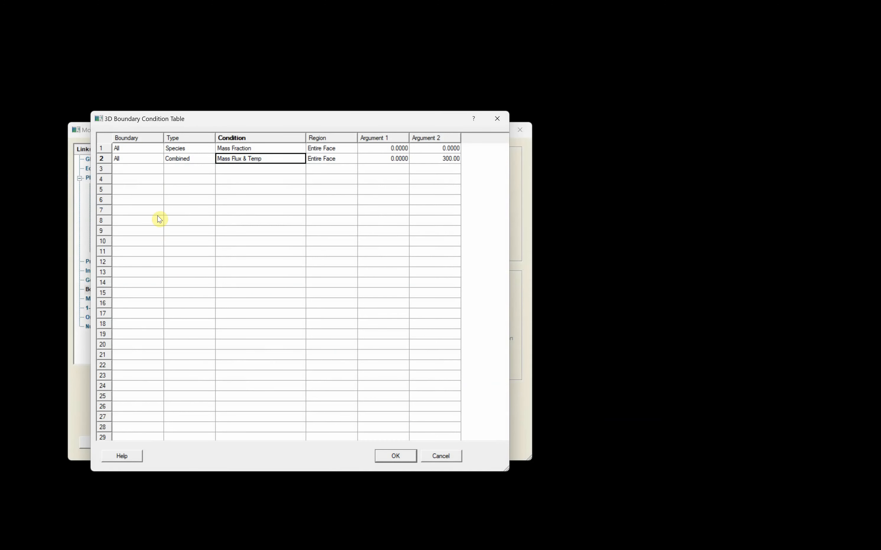
Add a Momentum Wind condition at row 3 with X velocity 0 and Y velocity -3
{"action": "right_click", "coordinate": [127, 169]}
{"action": "left_click", "coordinate": [142, 177]}
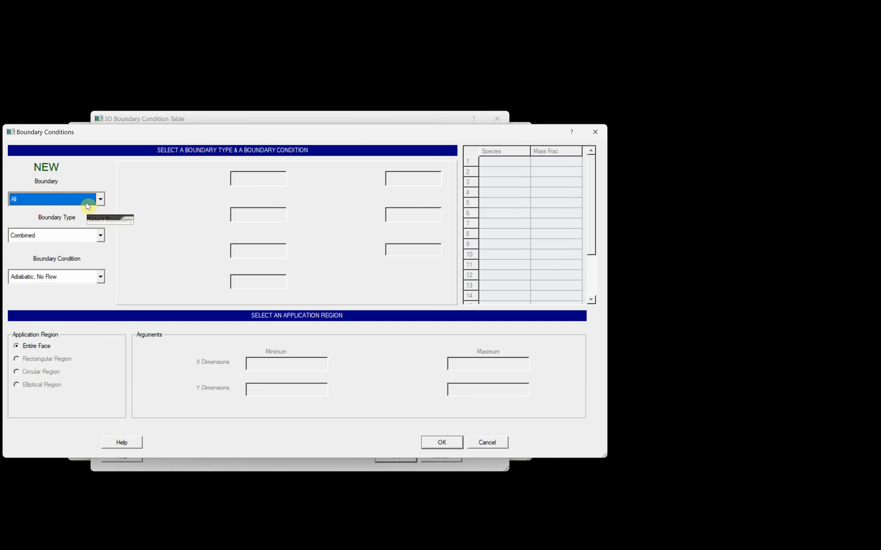
{"action": "left_click", "coordinate": [83, 236]}
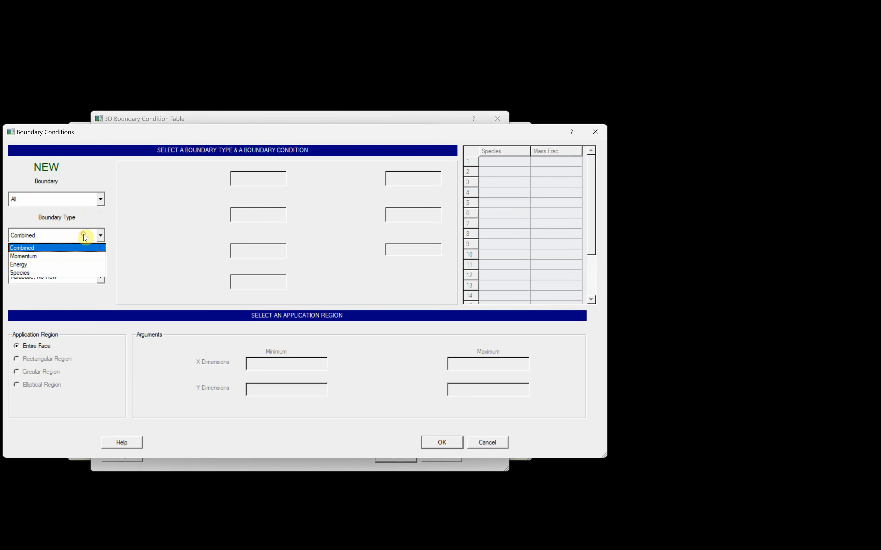
{"action": "left_click", "coordinate": [82, 257]}
{"action": "left_click", "coordinate": [86, 278]}
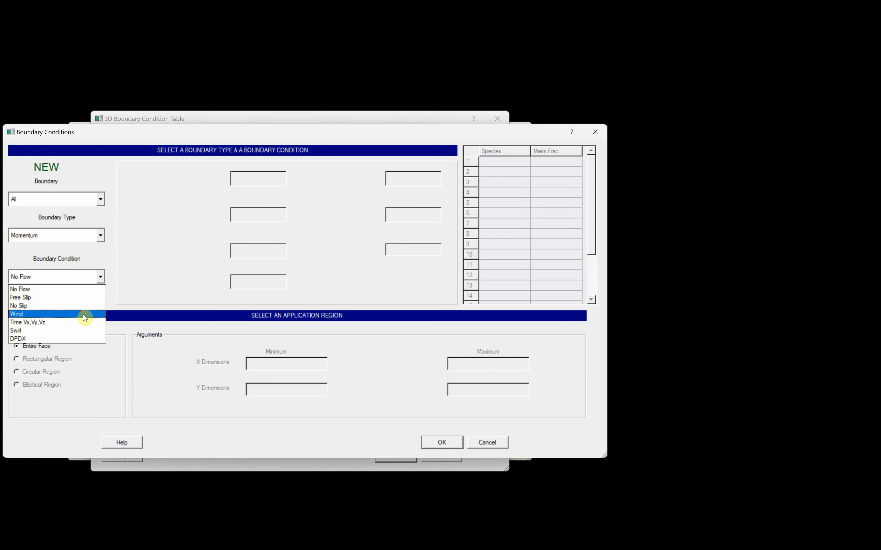
{"action": "left_click", "coordinate": [83, 315]}
{"action": "left_click", "coordinate": [249, 178]}
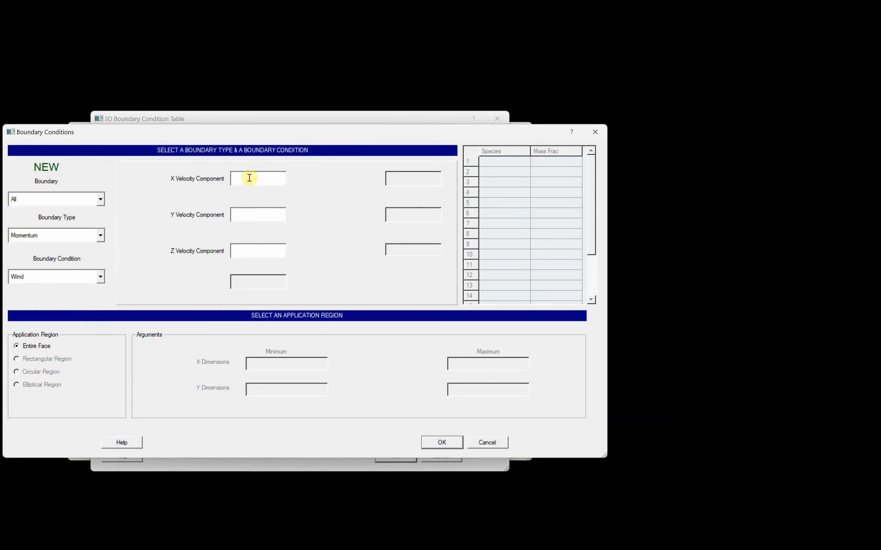
{"action": "type", "text": "0"}
{"action": "left_click", "coordinate": [246, 214]}
{"action": "type", "text": "-3"}
{"action": "left_click", "coordinate": [249, 252]}
{"action": "left_click", "coordinate": [454, 442]}
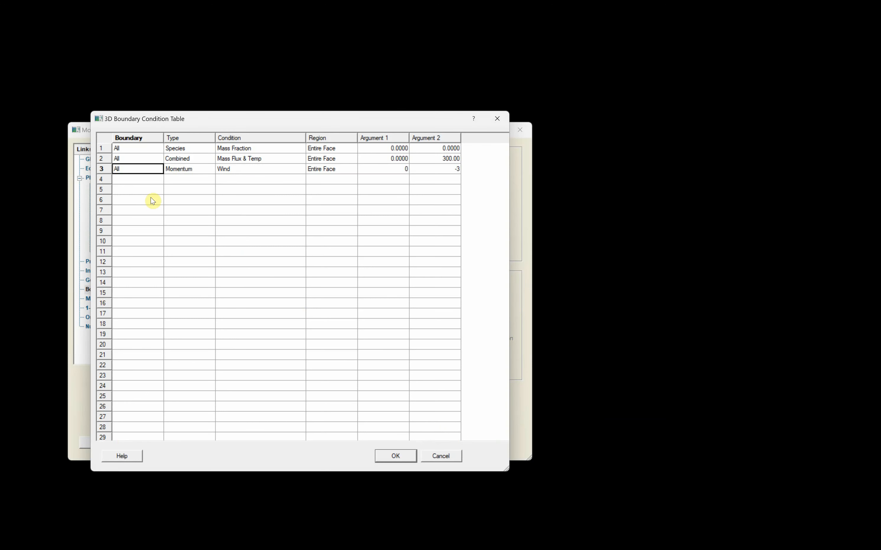
Add a Combined Hydrostatic Press condition at row 4 with fluid temperature 350 K
{"action": "right_click", "coordinate": [131, 180]}
{"action": "left_click", "coordinate": [145, 185]}
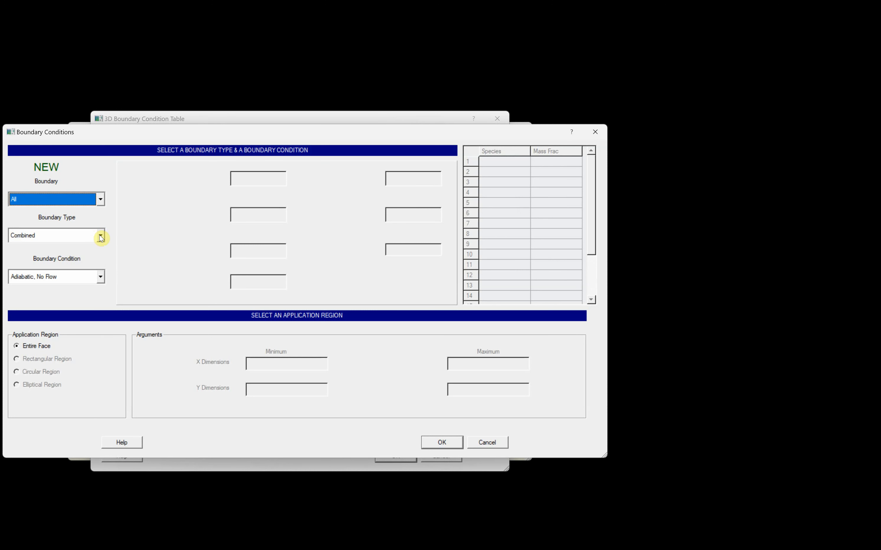
{"action": "left_click", "coordinate": [100, 277]}
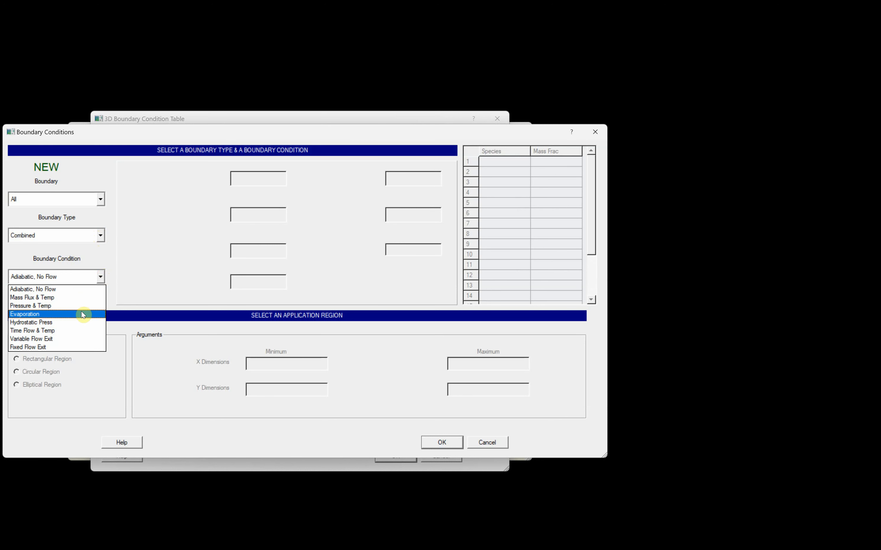
{"action": "left_click", "coordinate": [83, 322]}
{"action": "left_click", "coordinate": [243, 180]}
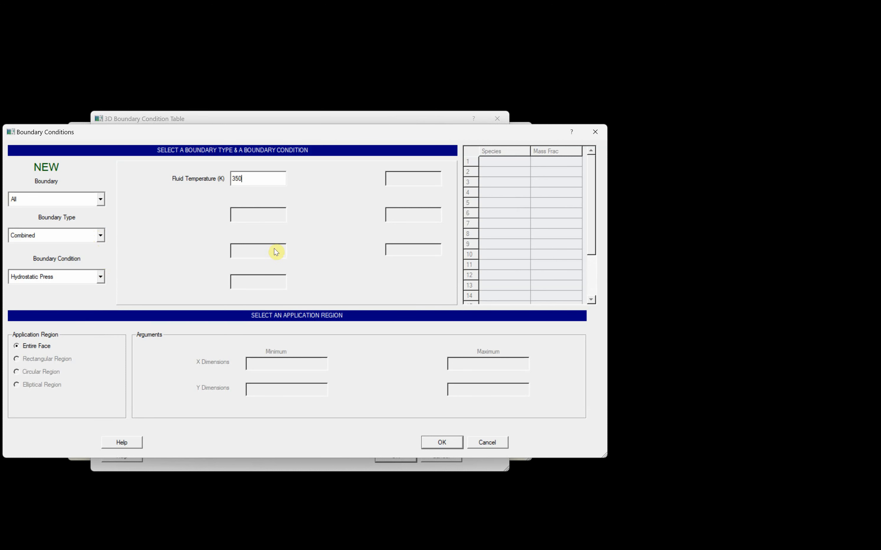
{"action": "left_click", "coordinate": [442, 442]}
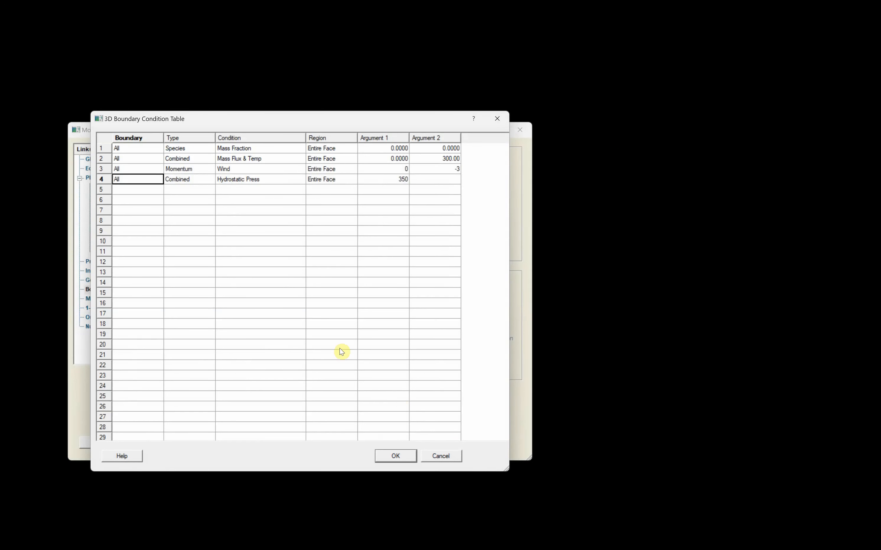
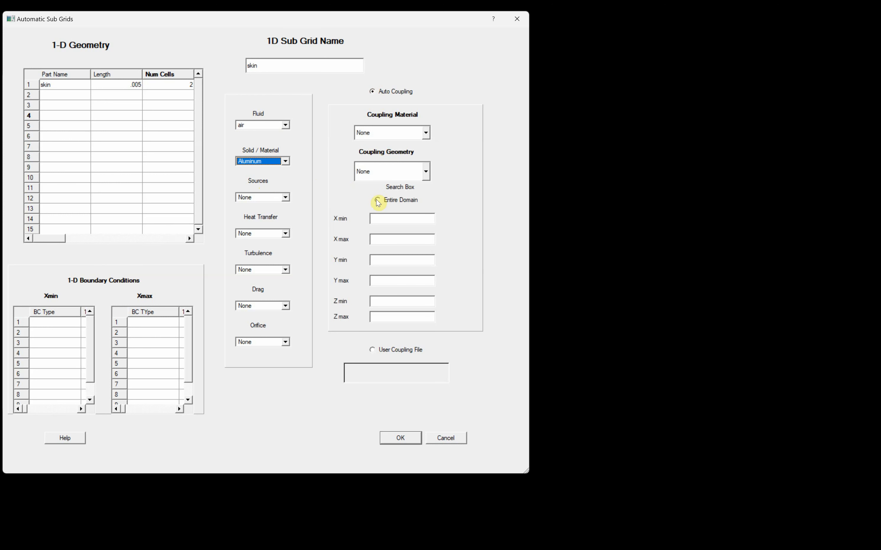
Couple the skin sub grid to the insulator material and search the Entire Domain
{"action": "left_click", "coordinate": [426, 133]}
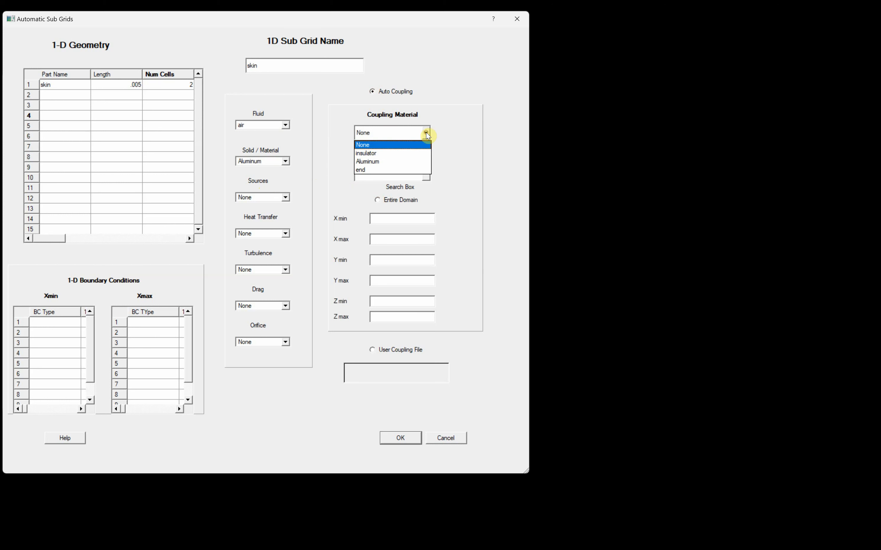
{"action": "left_click", "coordinate": [389, 154]}
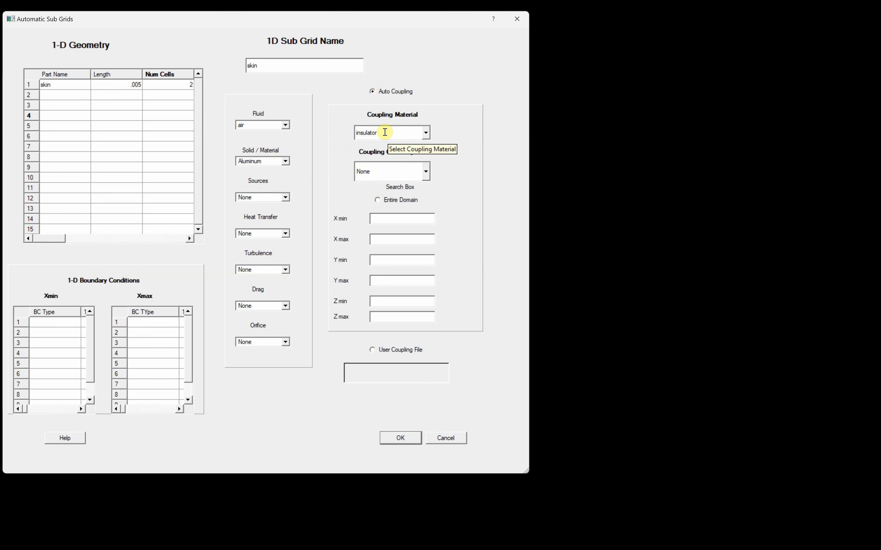
{"action": "left_click", "coordinate": [377, 201]}
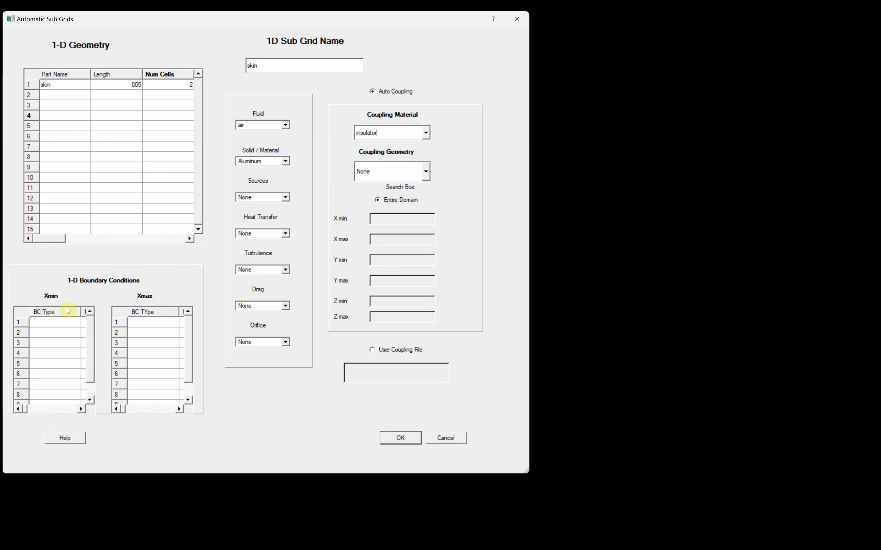
Give both the Xmin and Xmax ends an Adiabatic, No Flow boundary condition
{"action": "double_click", "coordinate": [47, 322]}
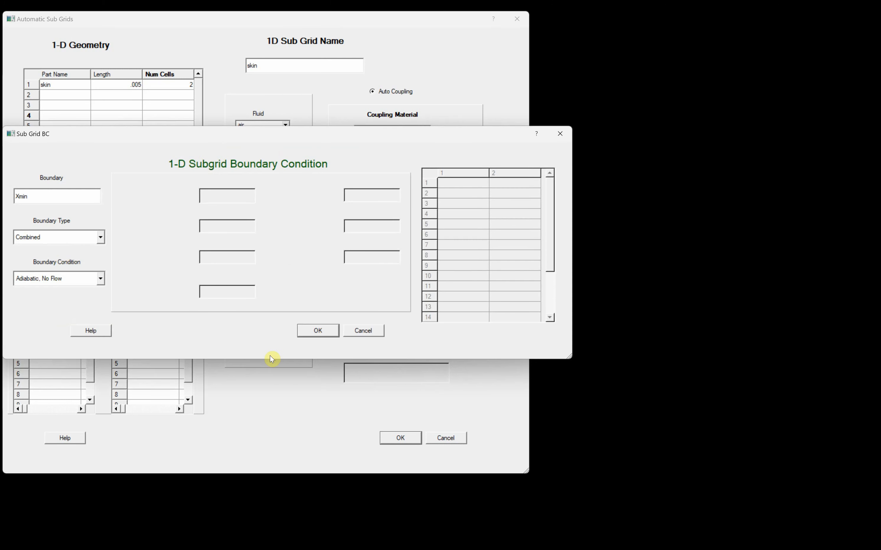
{"action": "left_click", "coordinate": [318, 330]}
{"action": "left_click", "coordinate": [151, 323]}
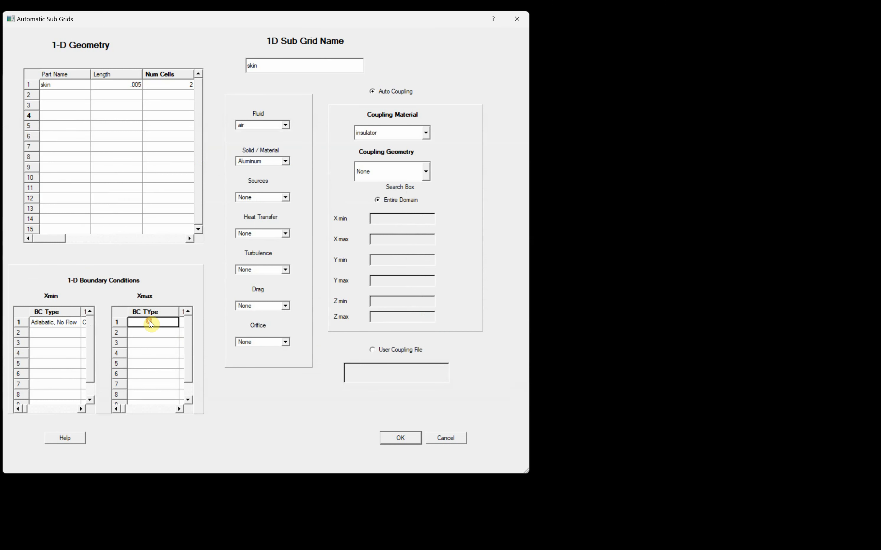
{"action": "double_click", "coordinate": [150, 322]}
{"action": "left_click", "coordinate": [315, 331]}
Accept the automatic skin sub grid settings and close the sub grids list
{"action": "left_click", "coordinate": [398, 438]}
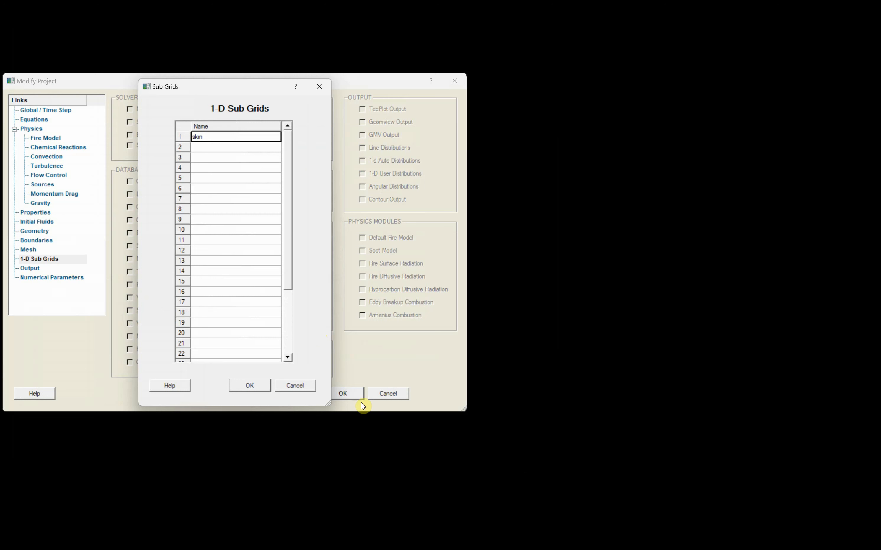
{"action": "left_click", "coordinate": [250, 385]}
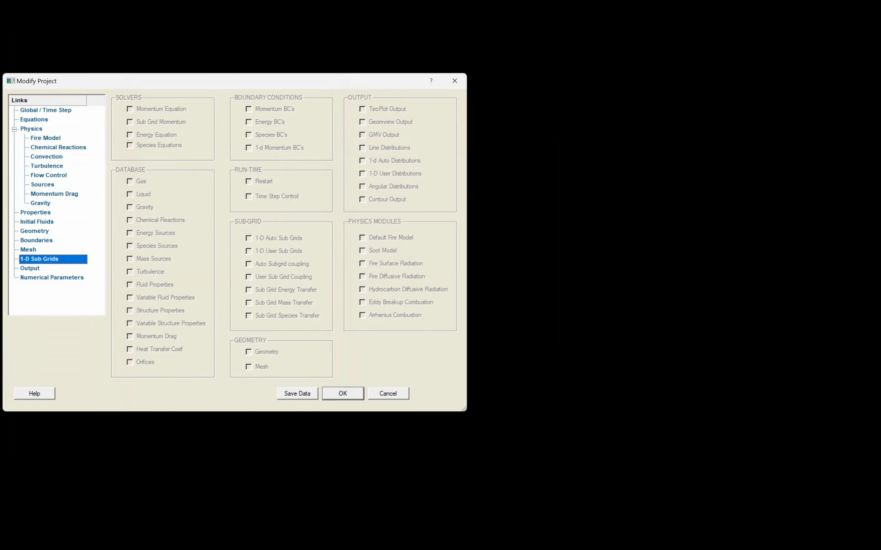
{"action": "left_click", "coordinate": [571, 383]}
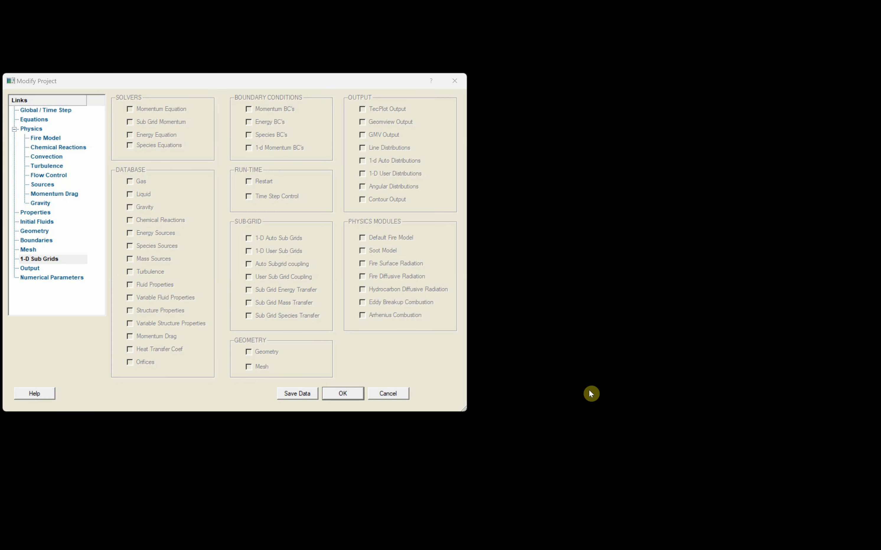
Make the Zcenter.bin contour output a Max Projection with Z start 0 and Z end 0
{"action": "left_click", "coordinate": [31, 269]}
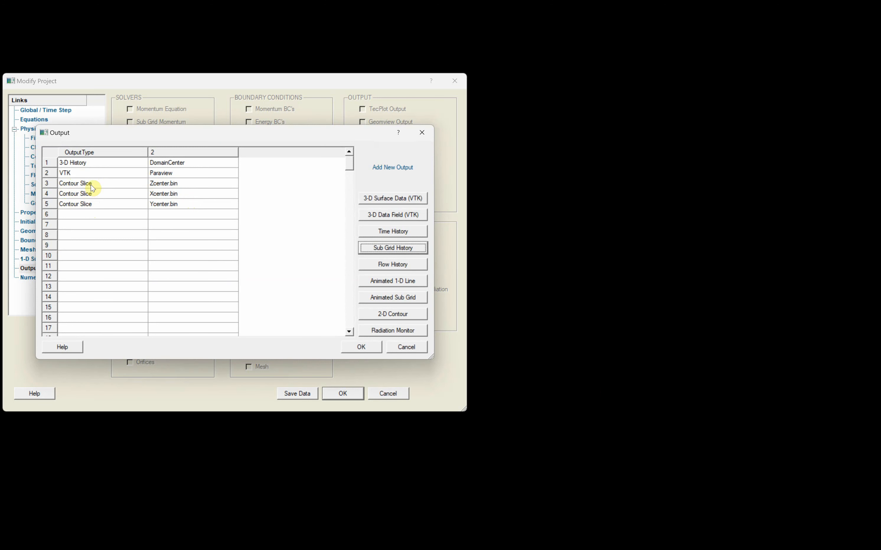
{"action": "left_click", "coordinate": [163, 187]}
{"action": "double_click", "coordinate": [162, 185]}
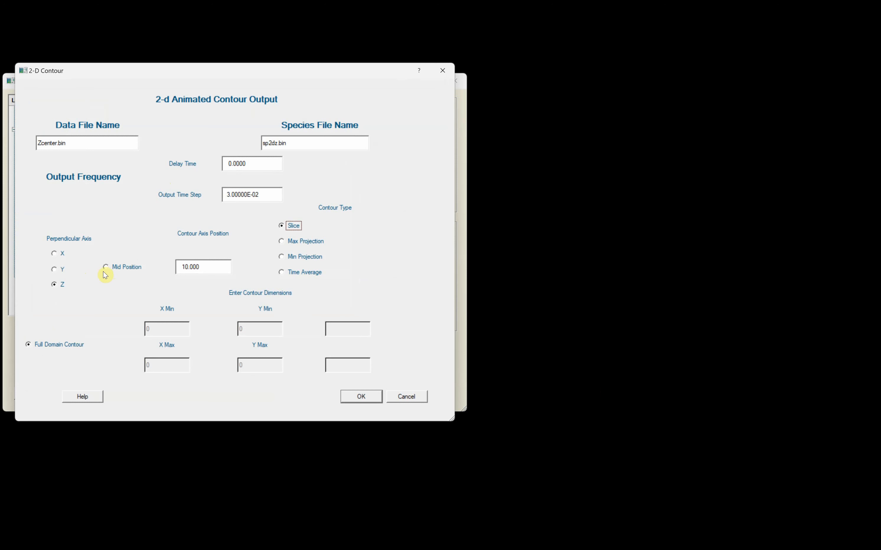
{"action": "left_click", "coordinate": [282, 242]}
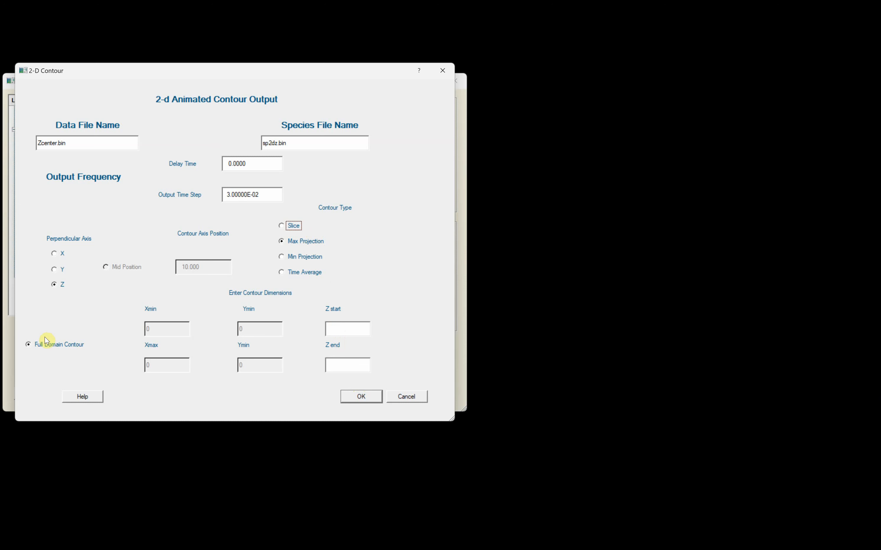
{"action": "left_click", "coordinate": [340, 328]}
{"action": "type", "text": "0"}
{"action": "left_click", "coordinate": [339, 366]}
{"action": "type", "text": "0"}
{"action": "left_click", "coordinate": [361, 397]}
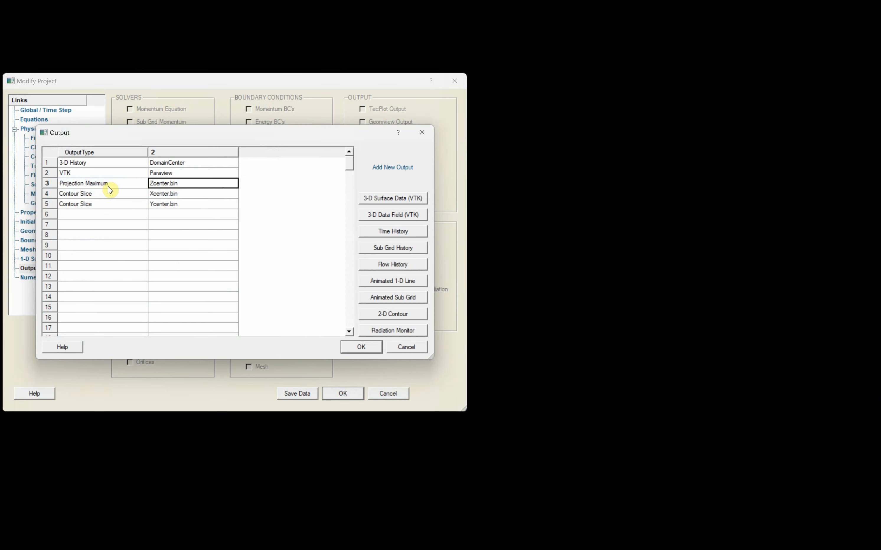
{"action": "left_click", "coordinate": [362, 347]}
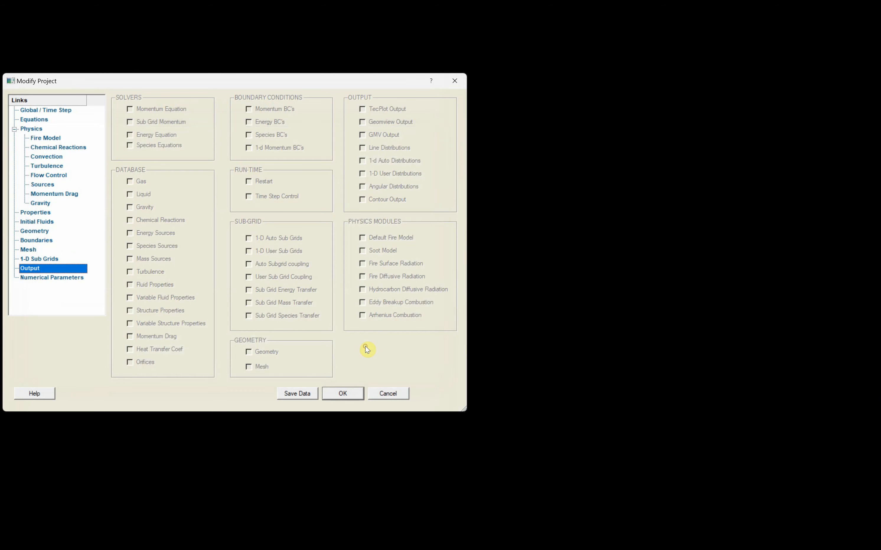
Save the project and launch the C3d simulation from the run window
{"action": "left_click", "coordinate": [344, 393]}
{"action": "left_click", "coordinate": [168, 250]}
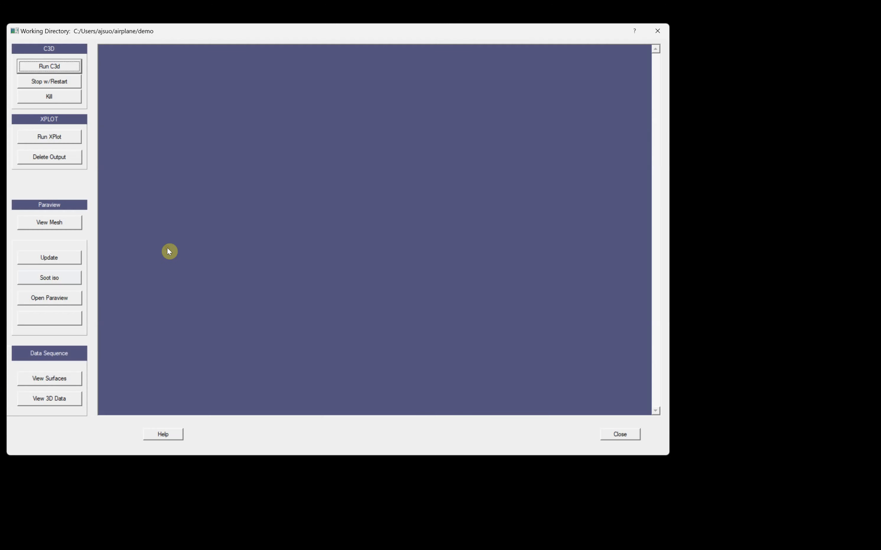
{"action": "left_click", "coordinate": [50, 67]}
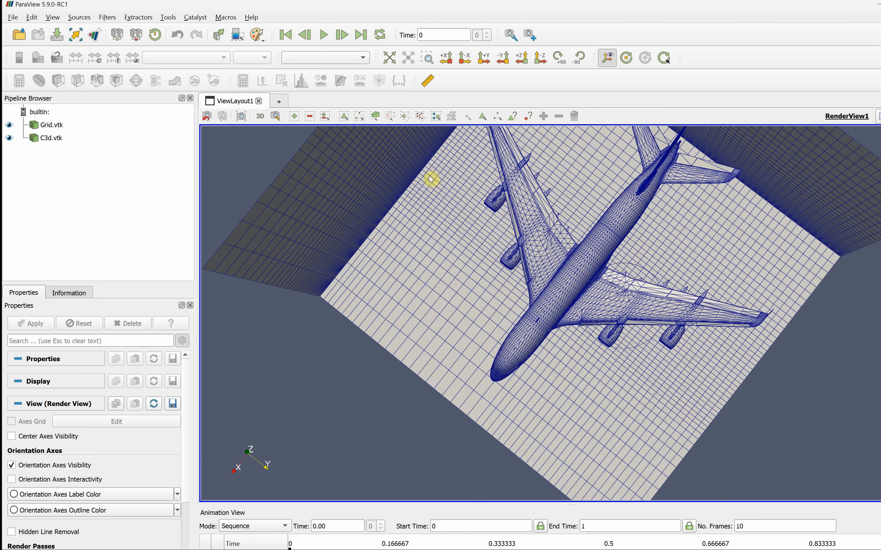
Orbit the airplane, hide Grid.vtk, place a ruler point on the wing, then re-show Grid.vtk
{"action": "left_click_drag", "start_coordinate": [510, 232], "coordinate": [531, 290]}
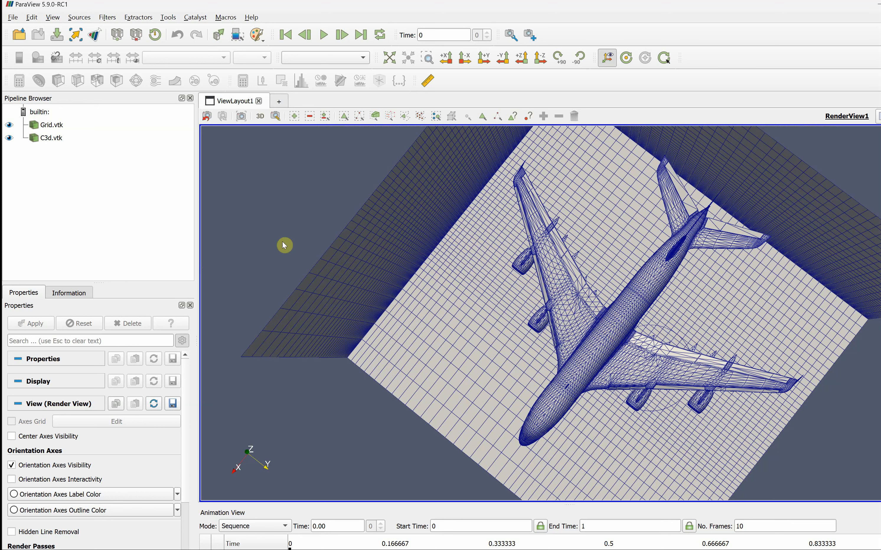
{"action": "left_click", "coordinate": [10, 125]}
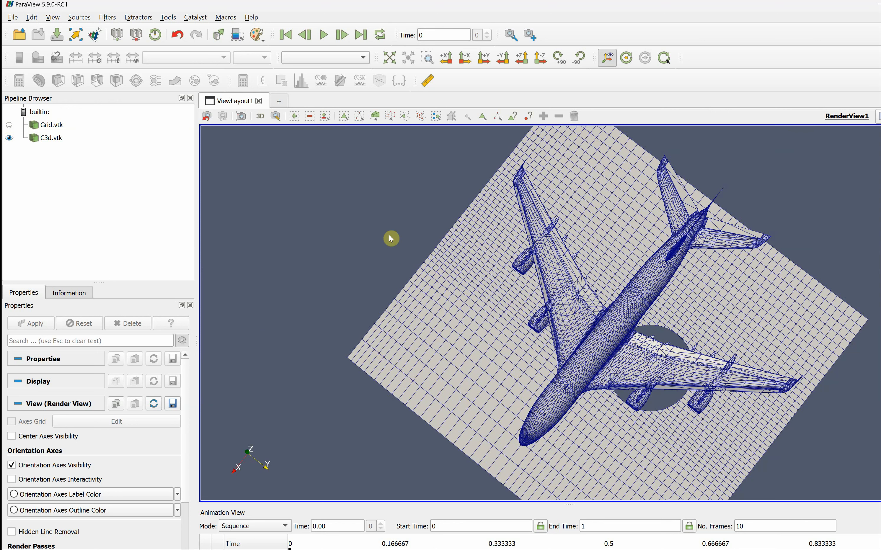
{"action": "left_click", "coordinate": [428, 80]}
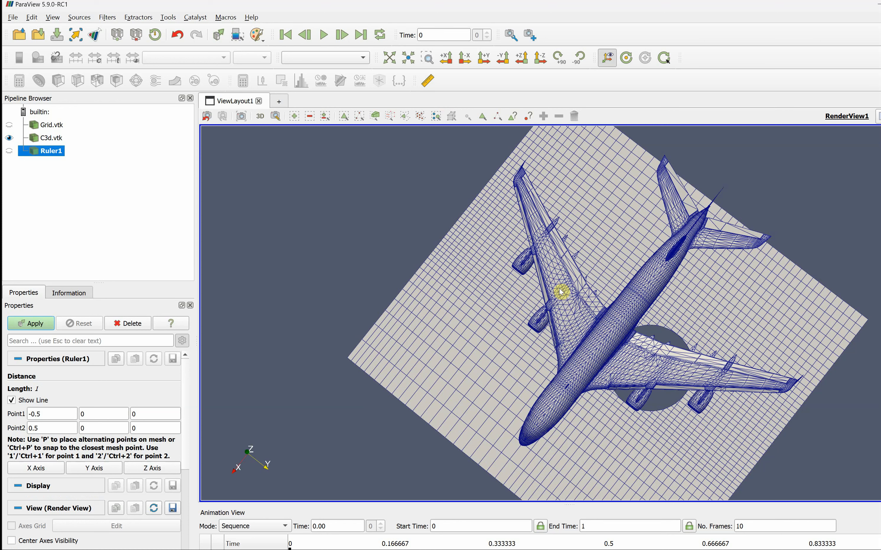
{"action": "key", "text": "p"}
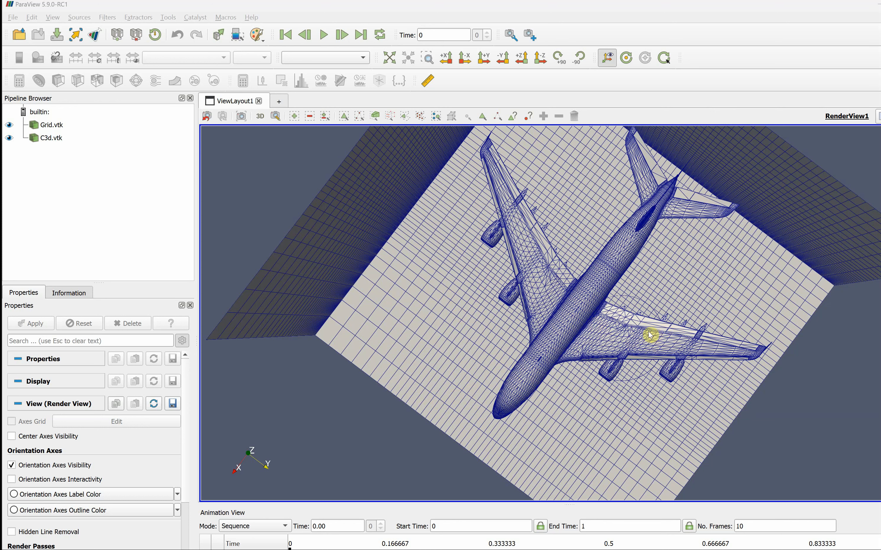
{"action": "left_click", "coordinate": [10, 126]}
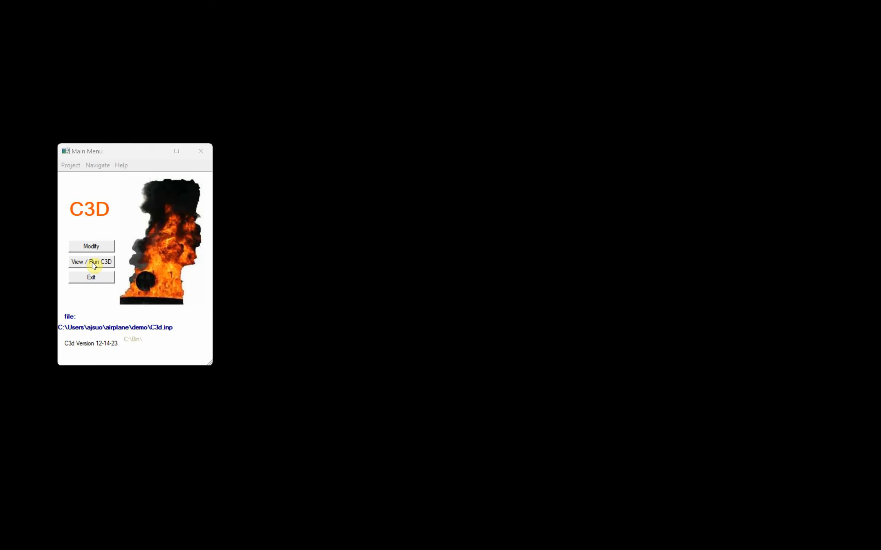
Confirm the Global / Time Step settings unchanged, save the project data, and open the run window
{"action": "left_click", "coordinate": [87, 246]}
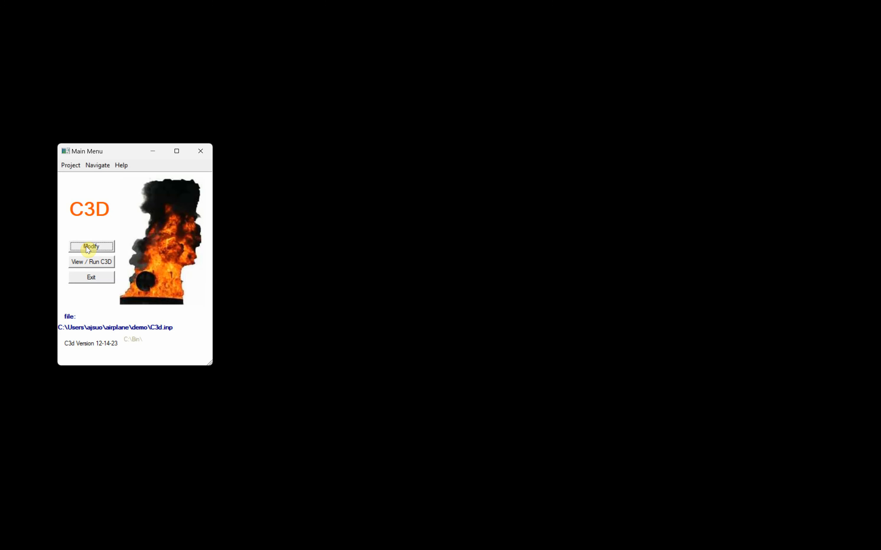
{"action": "left_click", "coordinate": [43, 124]}
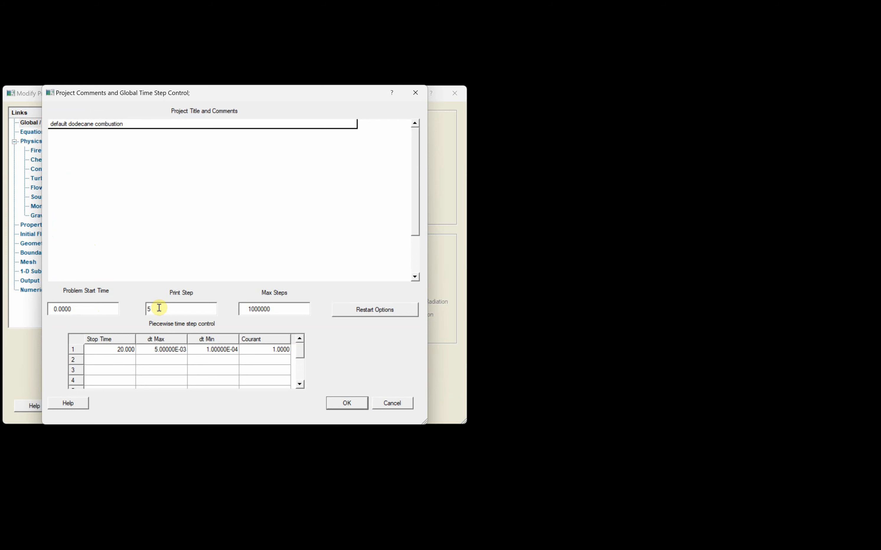
{"action": "left_click", "coordinate": [347, 403]}
{"action": "left_click", "coordinate": [299, 407]}
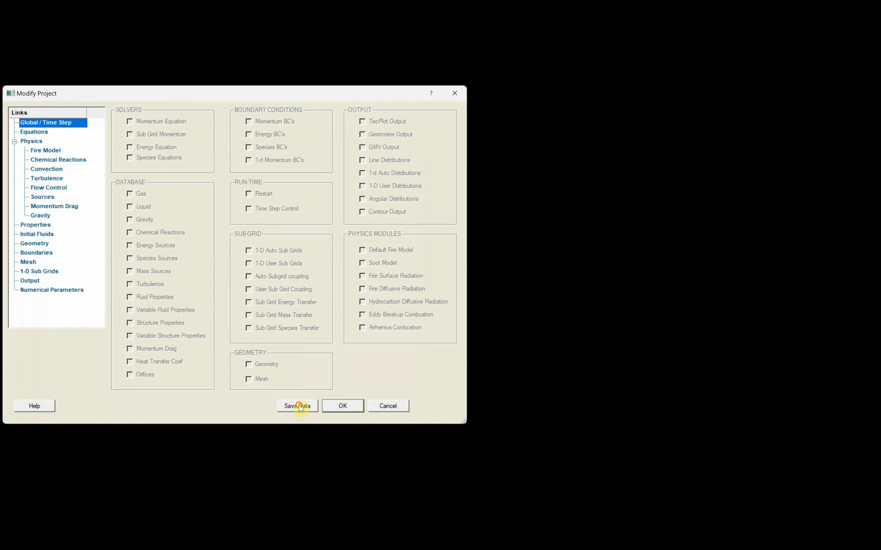
{"action": "left_click", "coordinate": [343, 406]}
{"action": "left_click", "coordinate": [87, 265]}
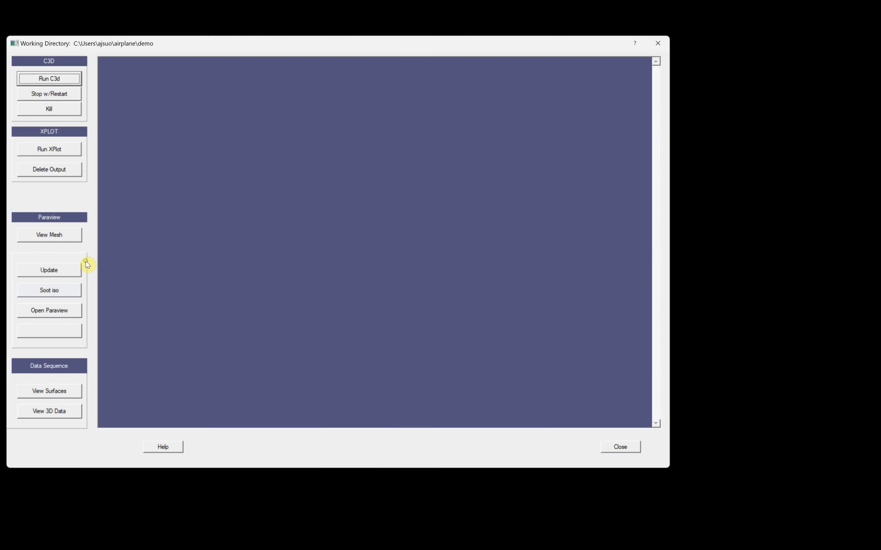
Run C3d, which aborts with a bad coupling area error, then close the run log
{"action": "left_click", "coordinate": [47, 78]}
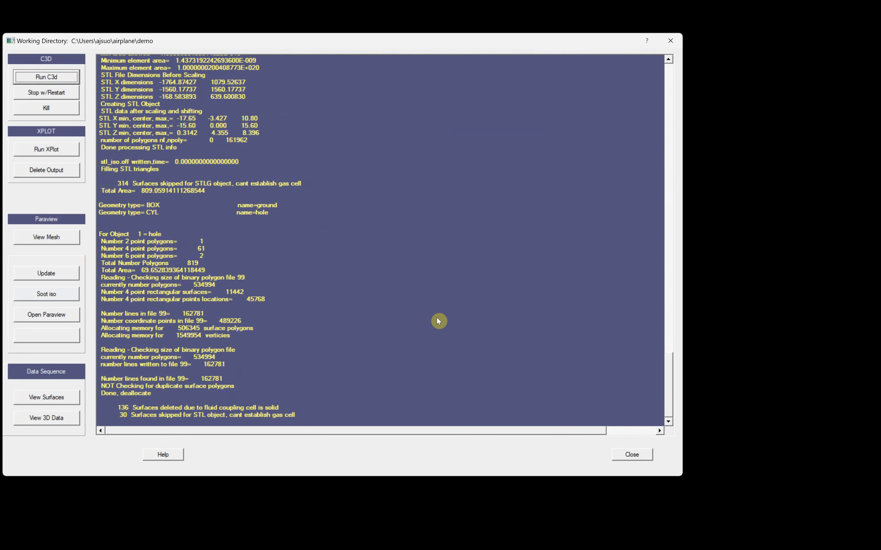
{"action": "left_click", "coordinate": [344, 273]}
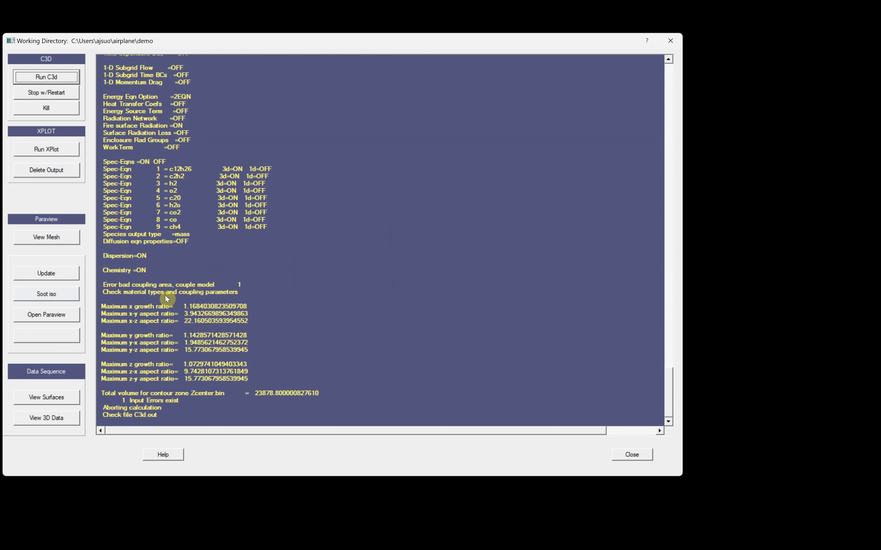
{"action": "left_click", "coordinate": [632, 455]}
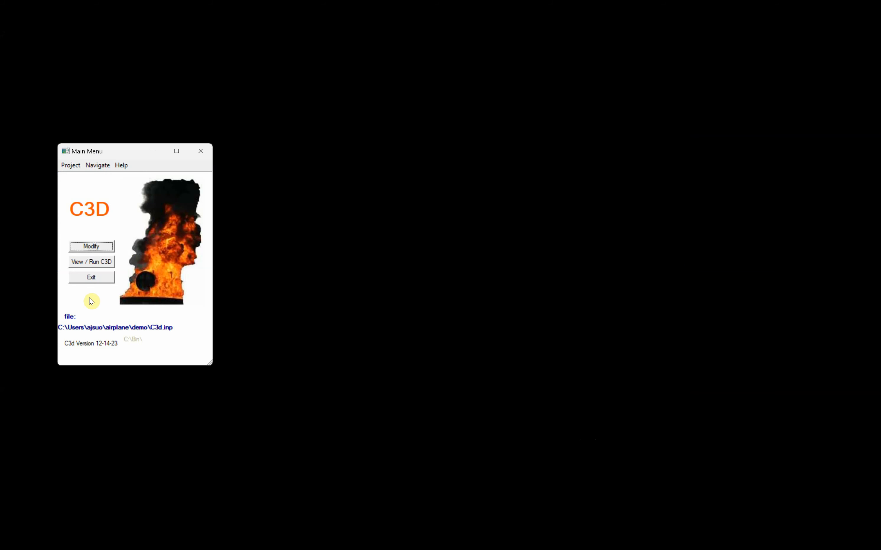
Set the skin sub grid's coupling material to None and coupling geometry to Airplane.stl
{"action": "left_click", "coordinate": [92, 248]}
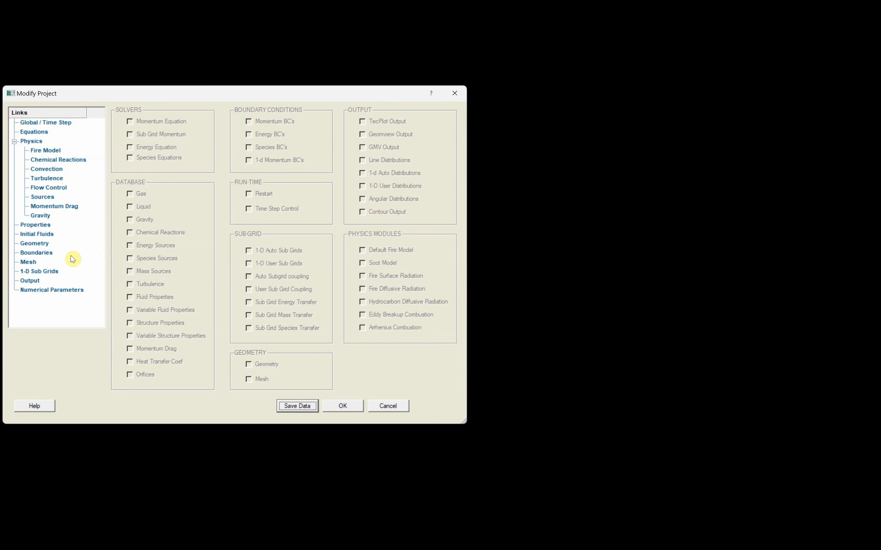
{"action": "left_click", "coordinate": [29, 272]}
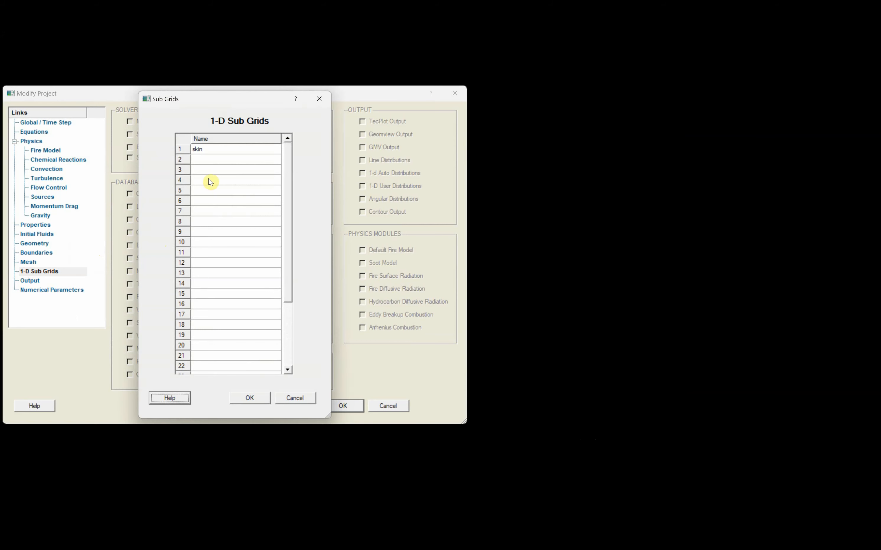
{"action": "left_click", "coordinate": [217, 149]}
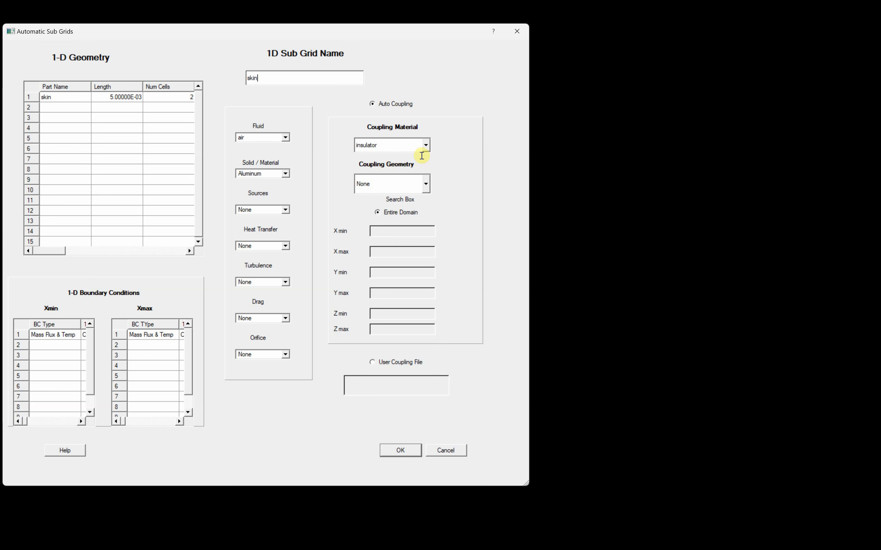
{"action": "left_click", "coordinate": [426, 145]}
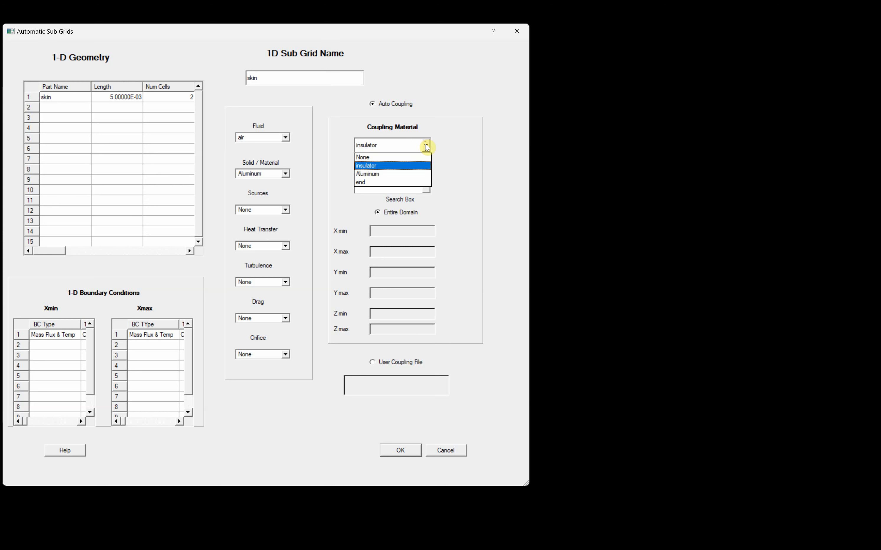
{"action": "left_click", "coordinate": [405, 158]}
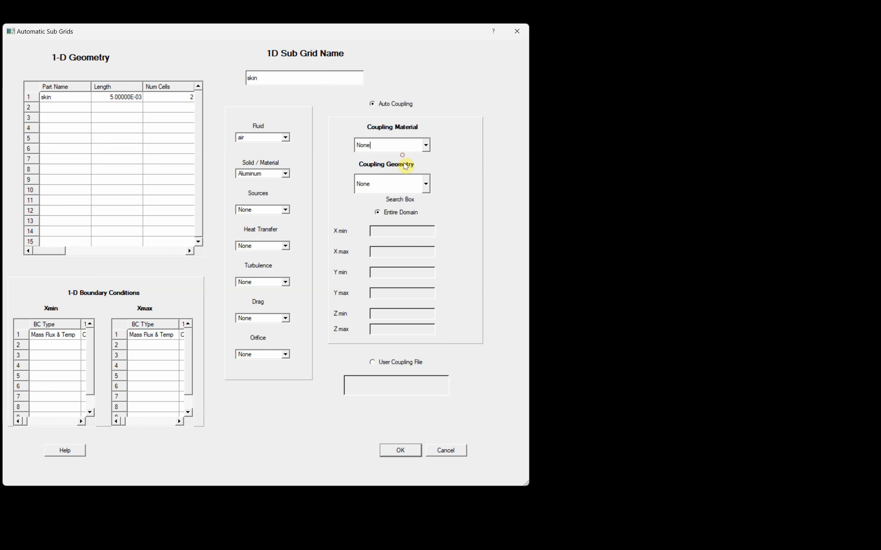
{"action": "left_click", "coordinate": [426, 183]}
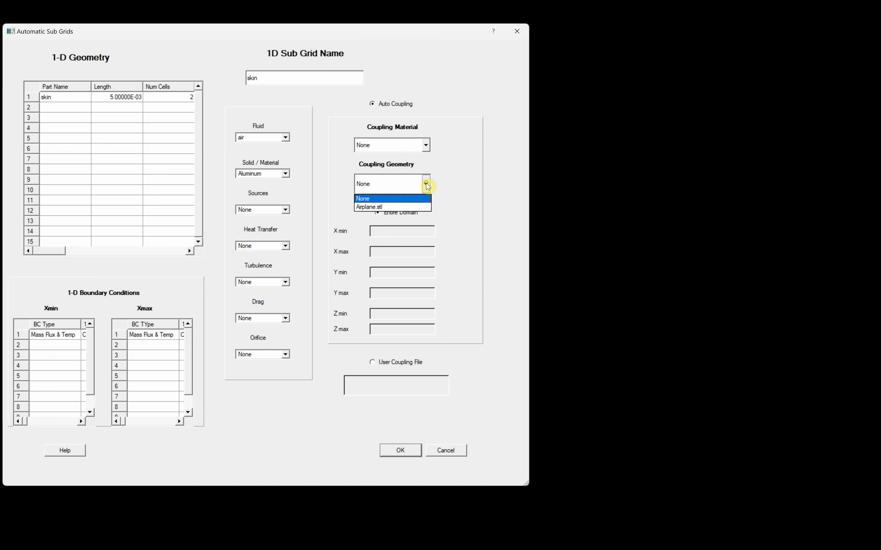
{"action": "left_click", "coordinate": [387, 206]}
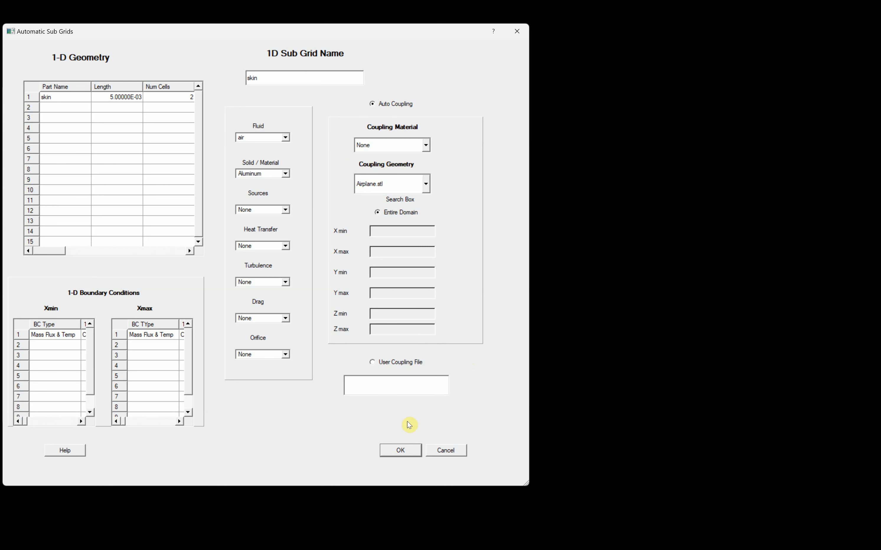
{"action": "left_click", "coordinate": [399, 451]}
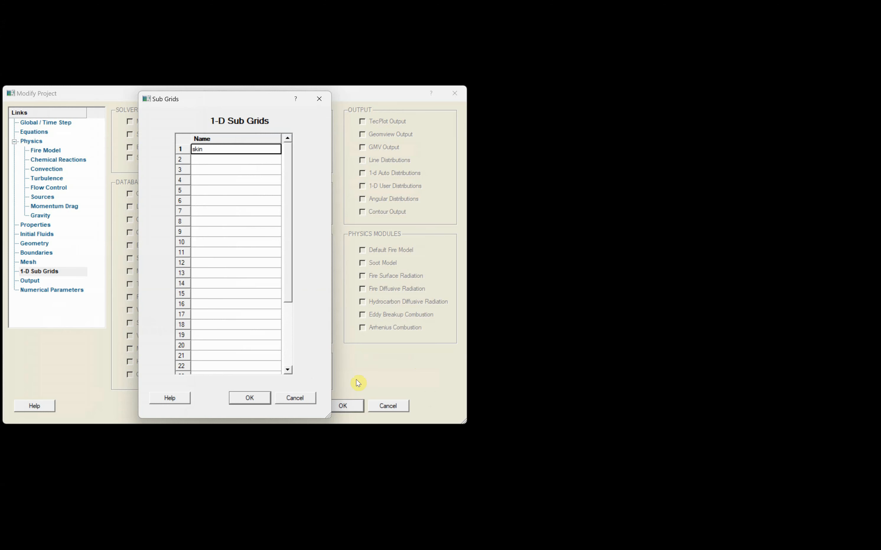
{"action": "left_click", "coordinate": [256, 400]}
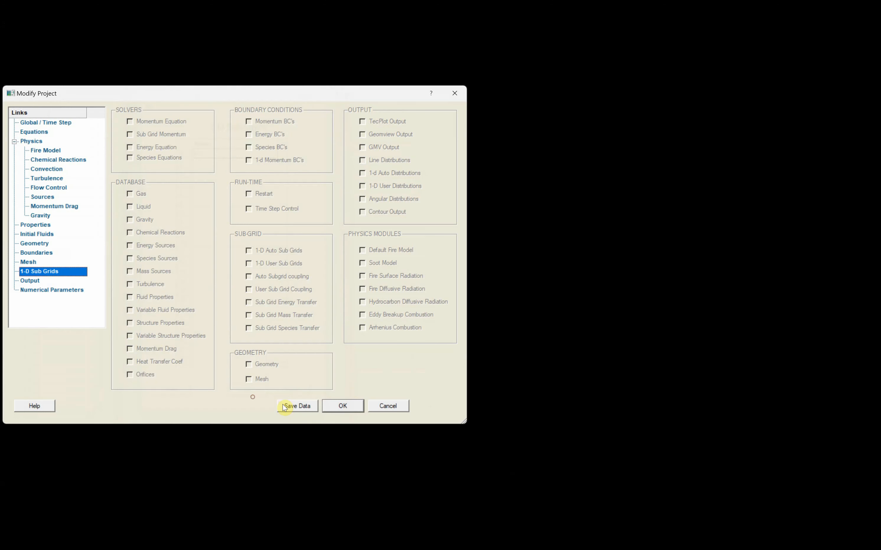
{"action": "left_click", "coordinate": [342, 406]}
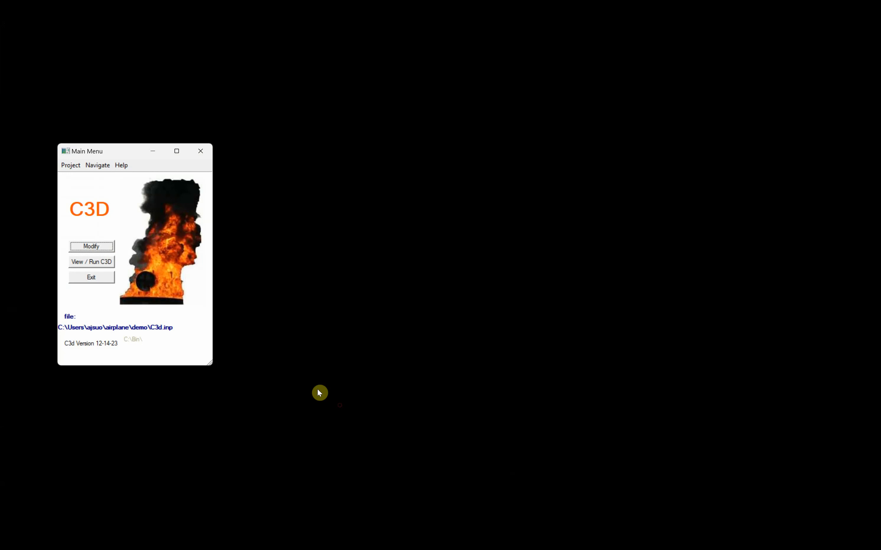
Rerun the C3d simulation from the working directory run window with the corrected coupling
{"action": "left_click", "coordinate": [95, 262]}
{"action": "left_click", "coordinate": [60, 75]}
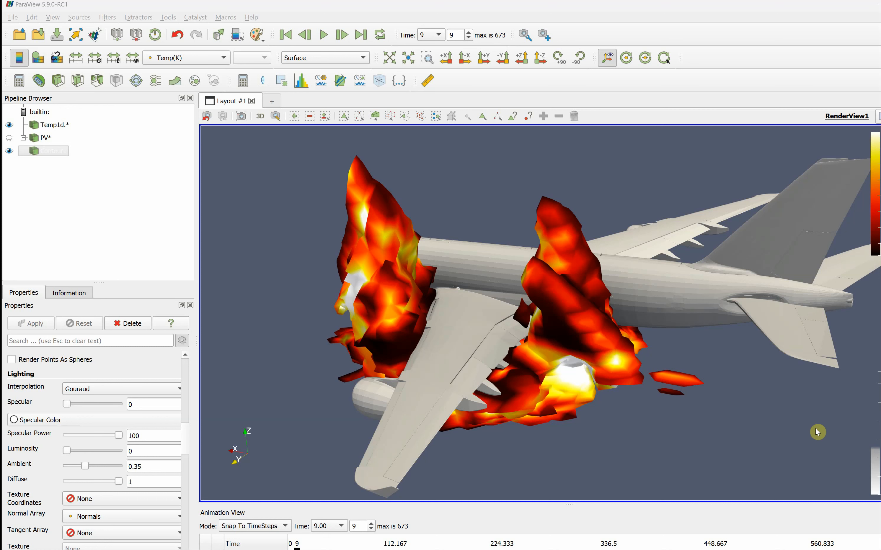
Minimize ParaView to bring back the running C3d log
{"action": "left_click", "coordinate": [879, 5]}
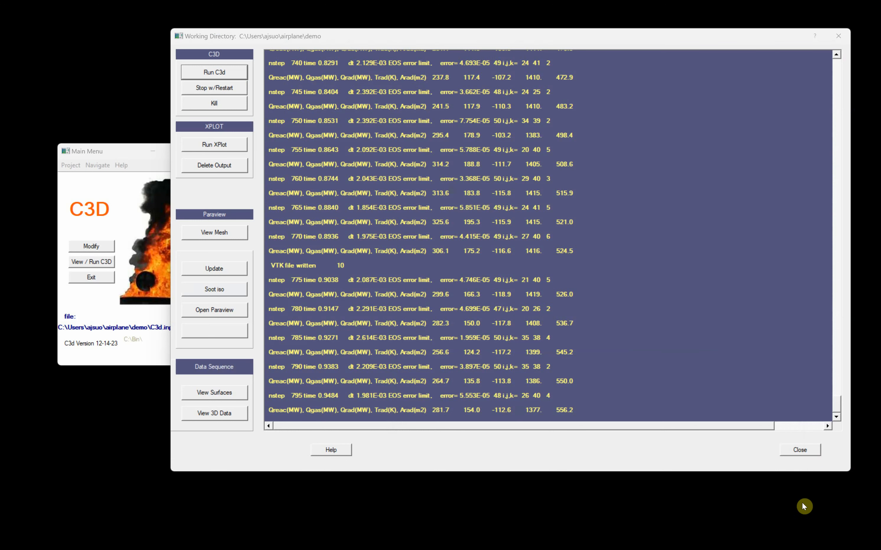
Close the run log and play PlanePoolFire.mp4 in VLC media player
{"action": "left_click", "coordinate": [804, 532]}
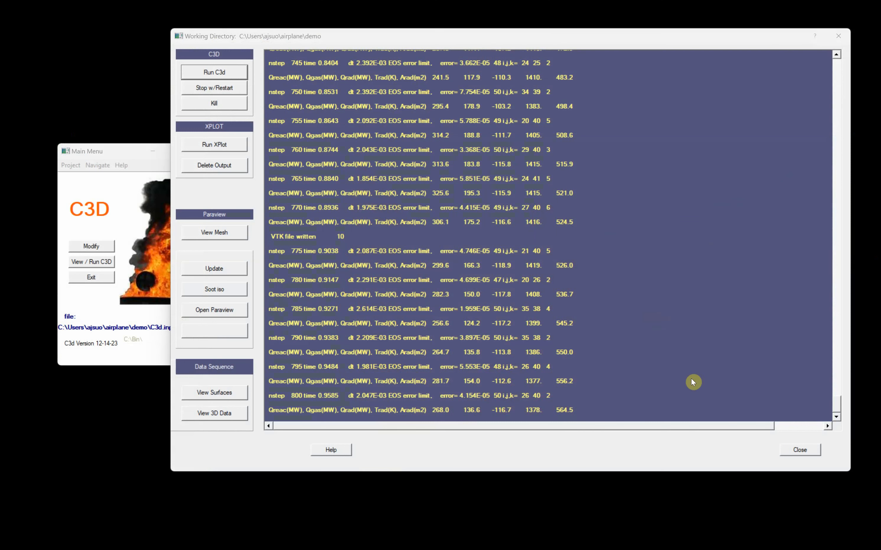
{"action": "left_click", "coordinate": [796, 450]}
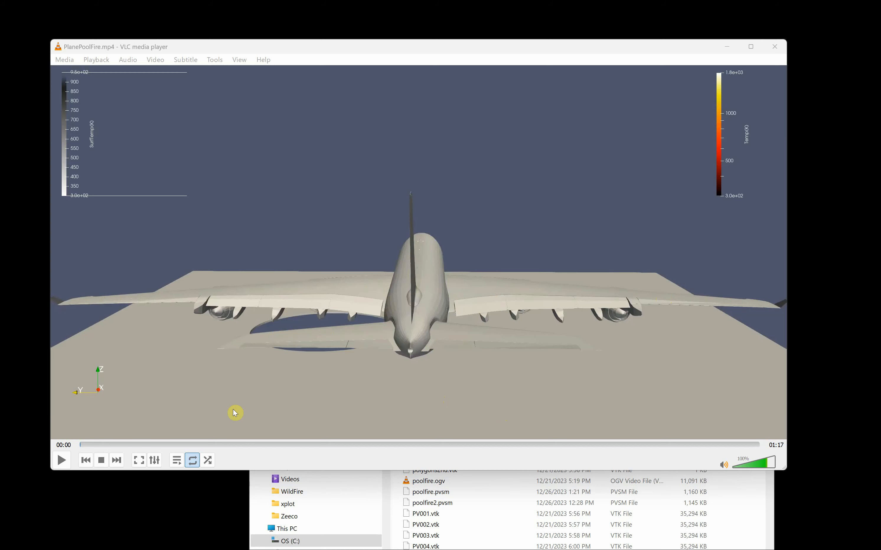
{"action": "left_click", "coordinate": [61, 462]}
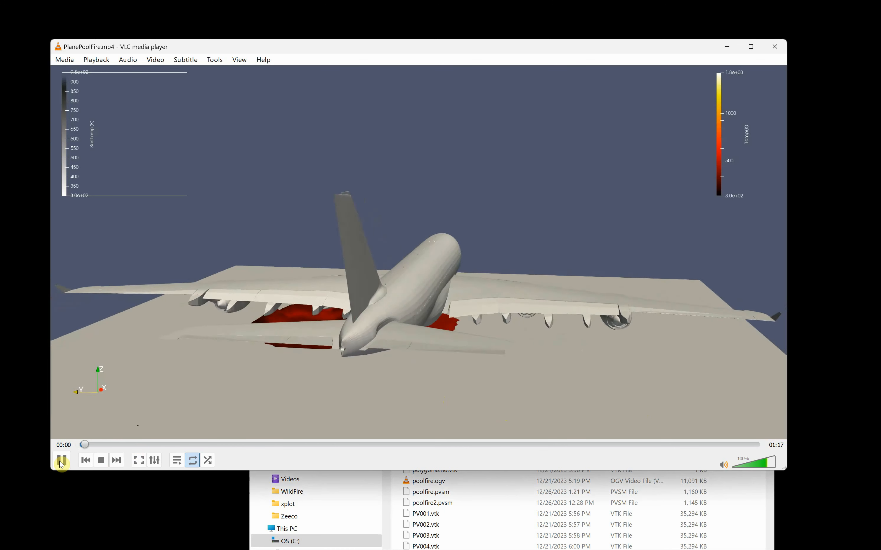